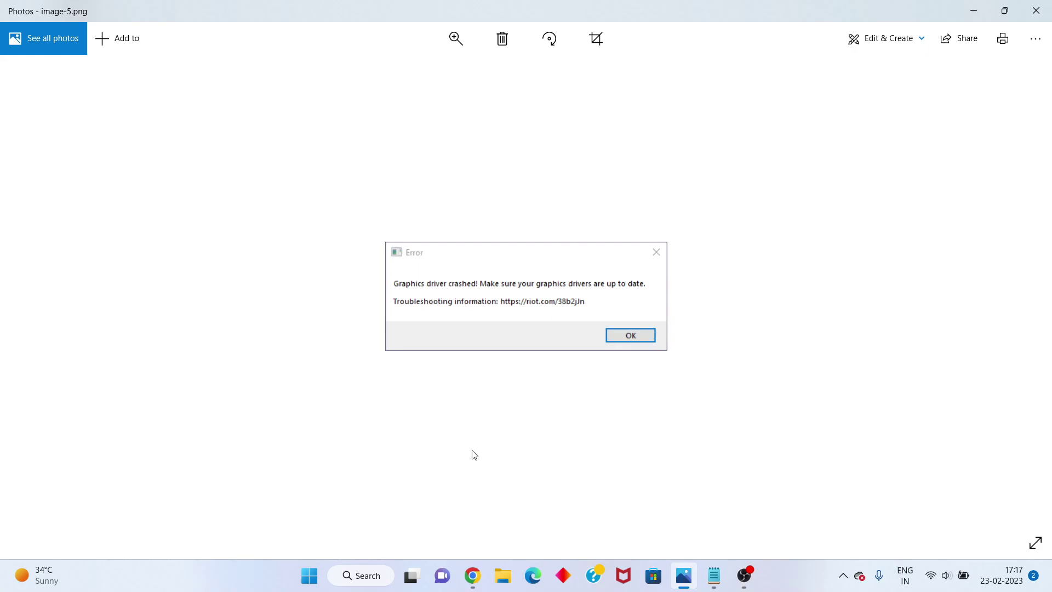
Step: Restore, then minimize, the Photos window showing the graphics-driver crash error
{"action": "double_click", "coordinate": [968, 4]}
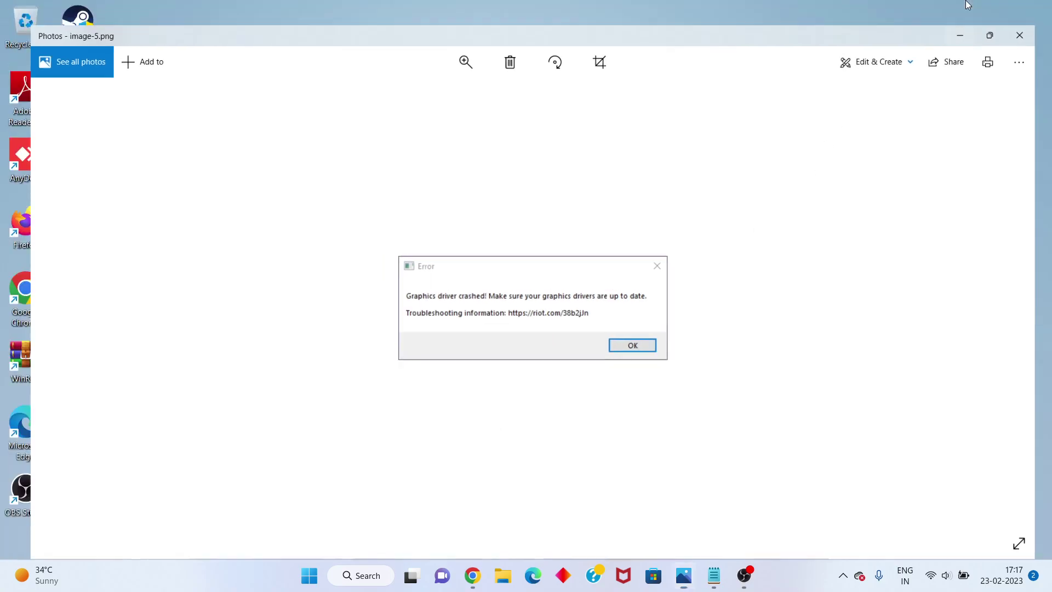
{"action": "left_click", "coordinate": [968, 20]}
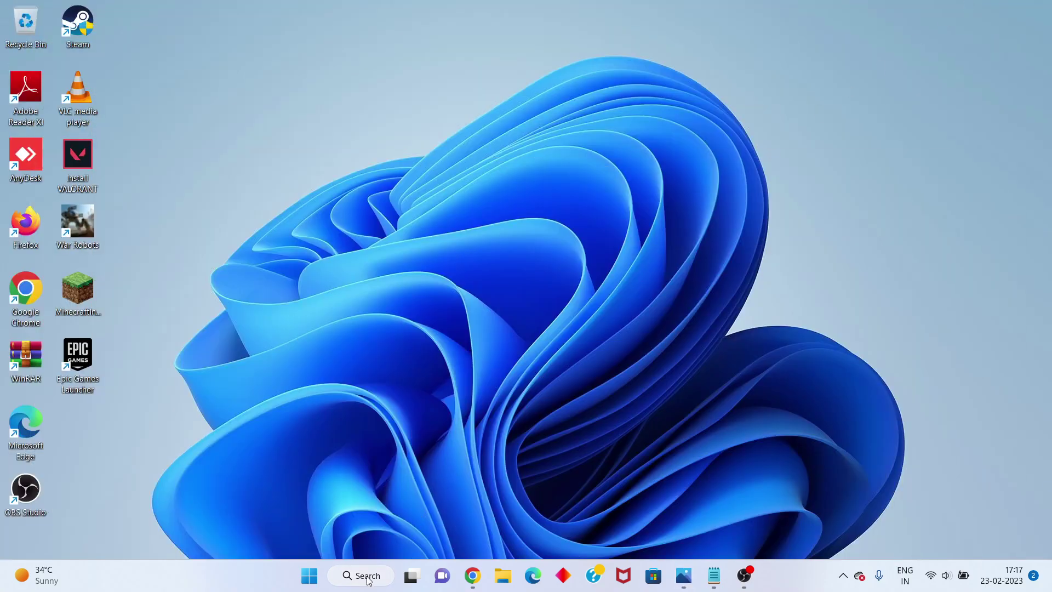
{"action": "left_click", "coordinate": [362, 576]}
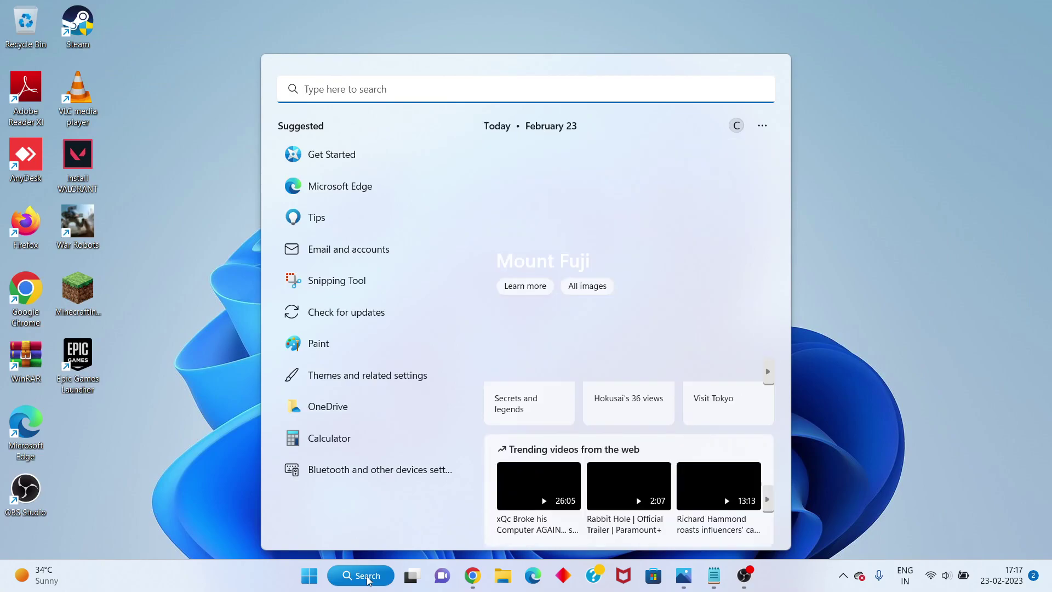
{"action": "type", "text": "tas"}
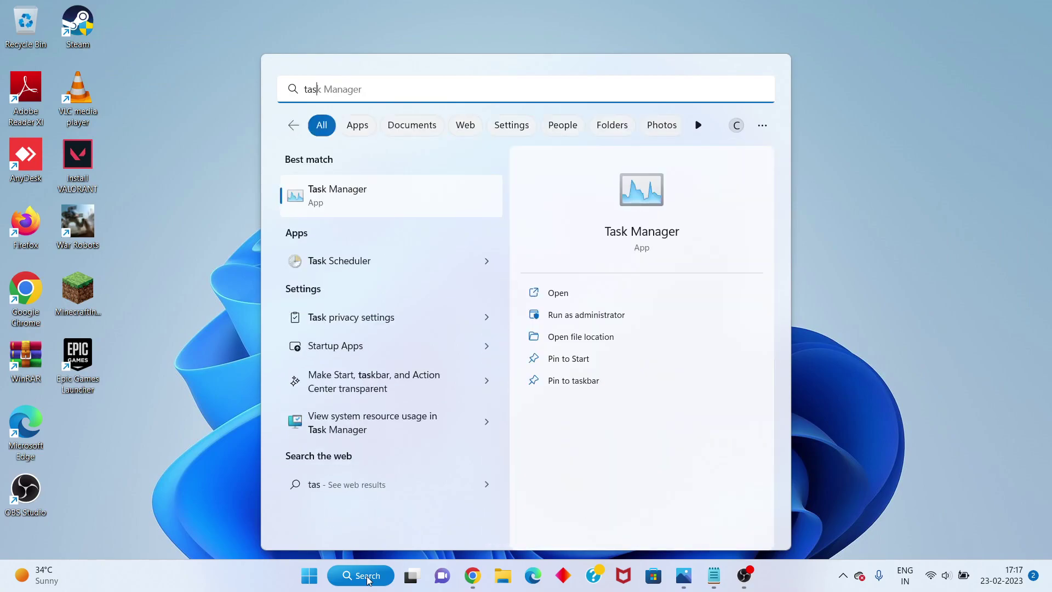
{"action": "type", "text": "k"}
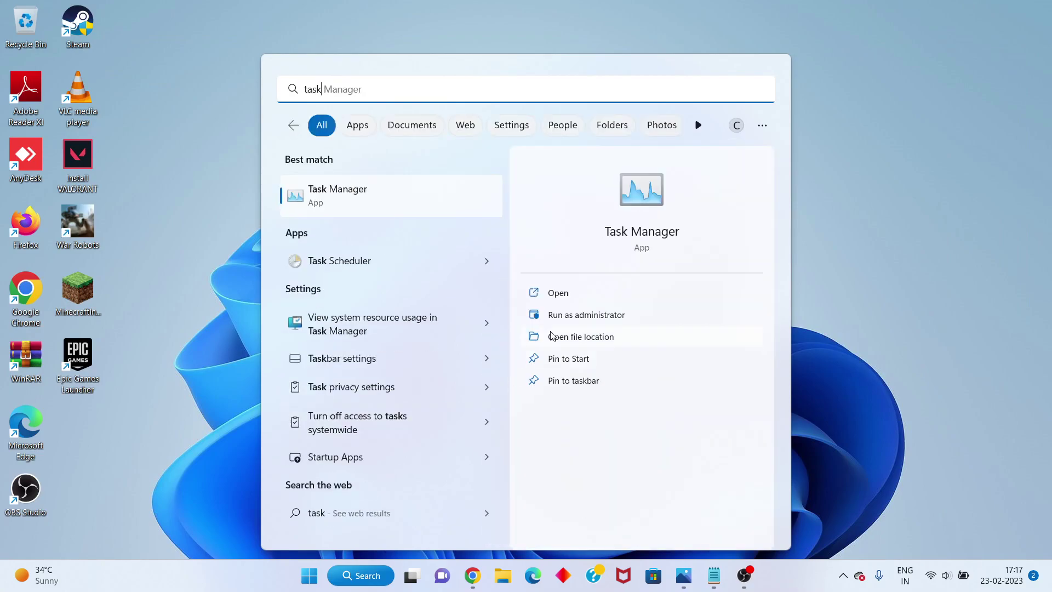
{"action": "left_click", "coordinate": [584, 294]}
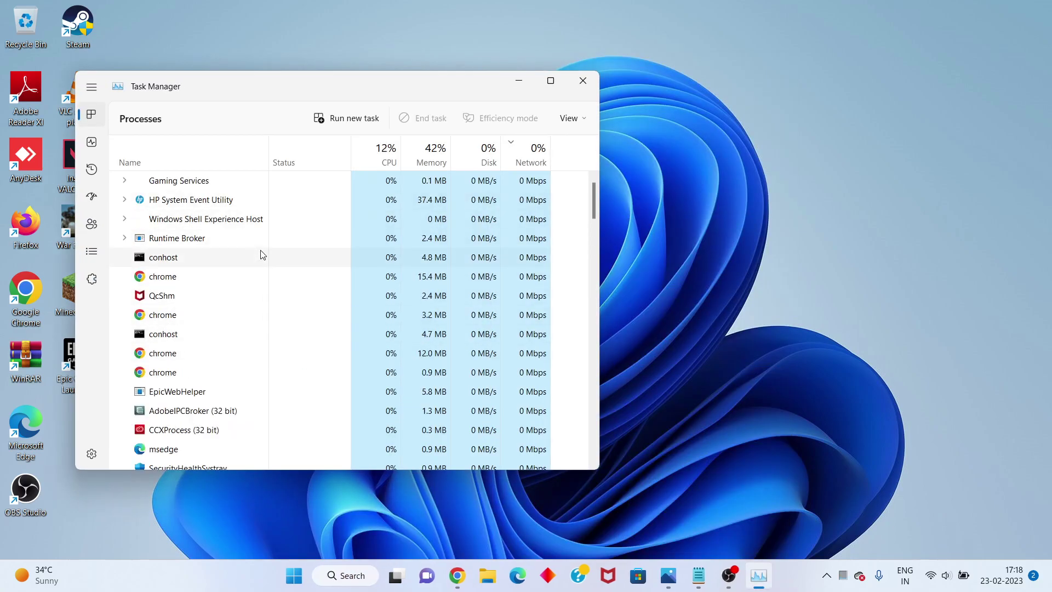
{"action": "right_click", "coordinate": [261, 253]}
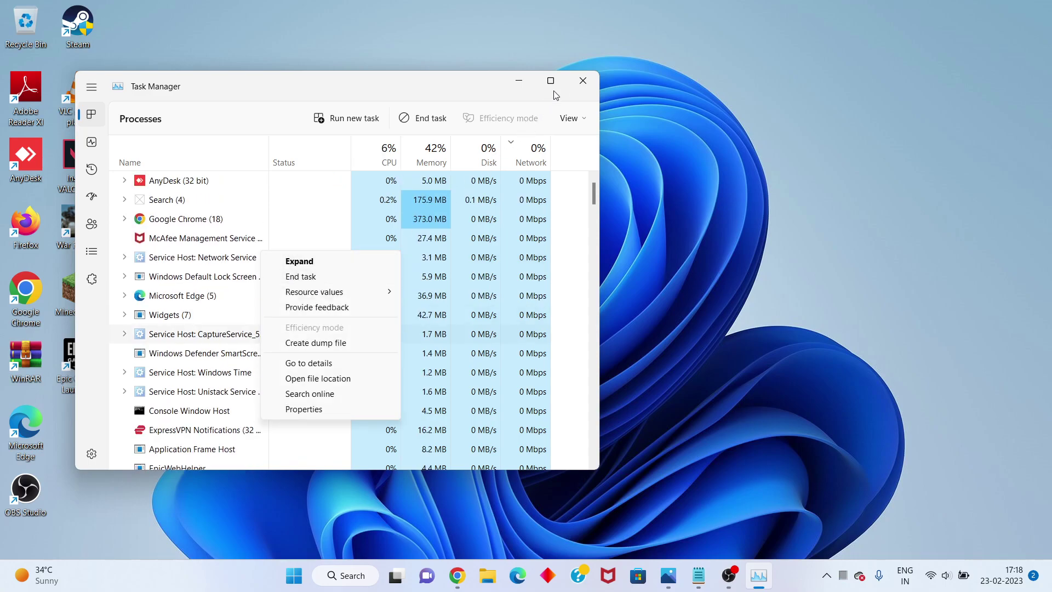
{"action": "left_click", "coordinate": [583, 81]}
{"action": "left_click", "coordinate": [583, 81]}
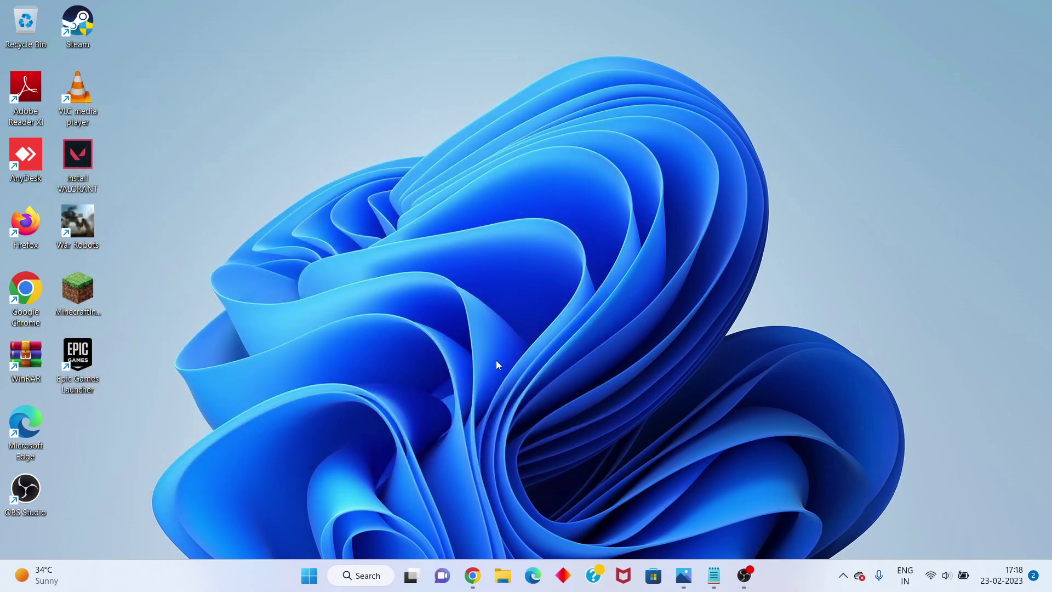
{"action": "left_click", "coordinate": [358, 578]}
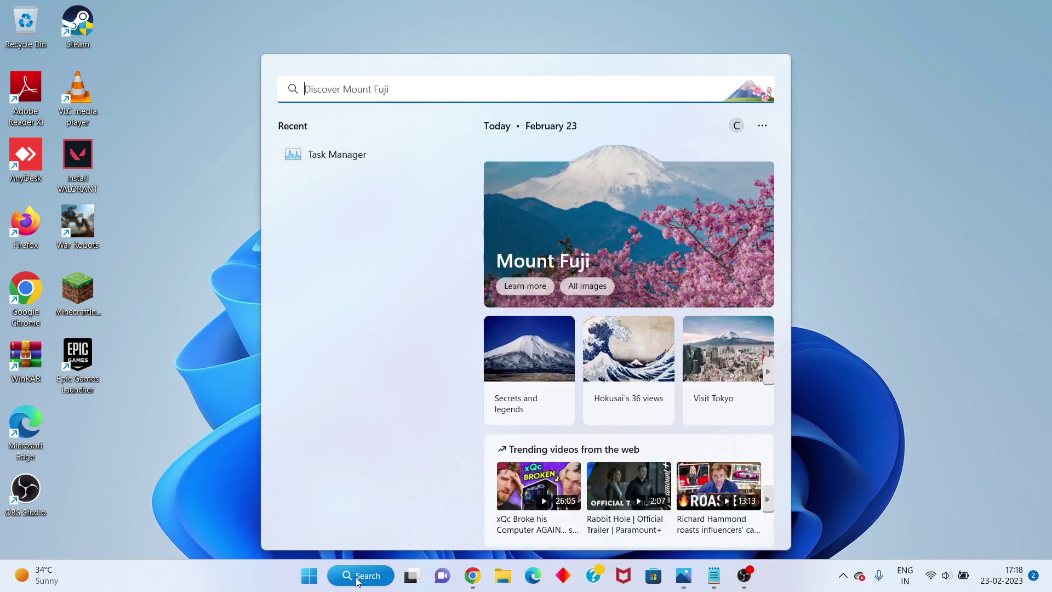
{"action": "type", "text": "dev"}
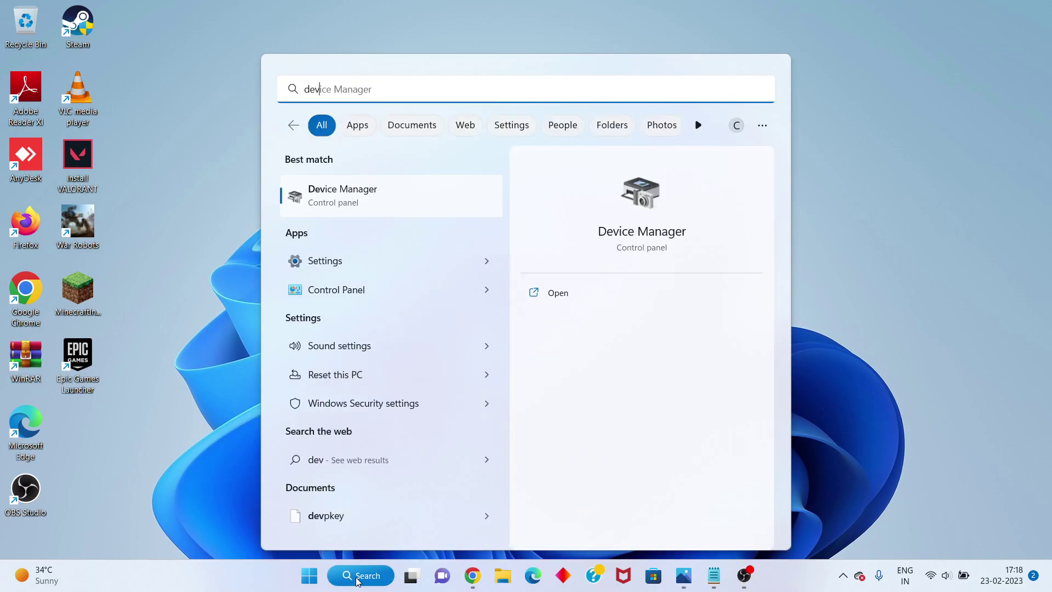
{"action": "left_click", "coordinate": [585, 300]}
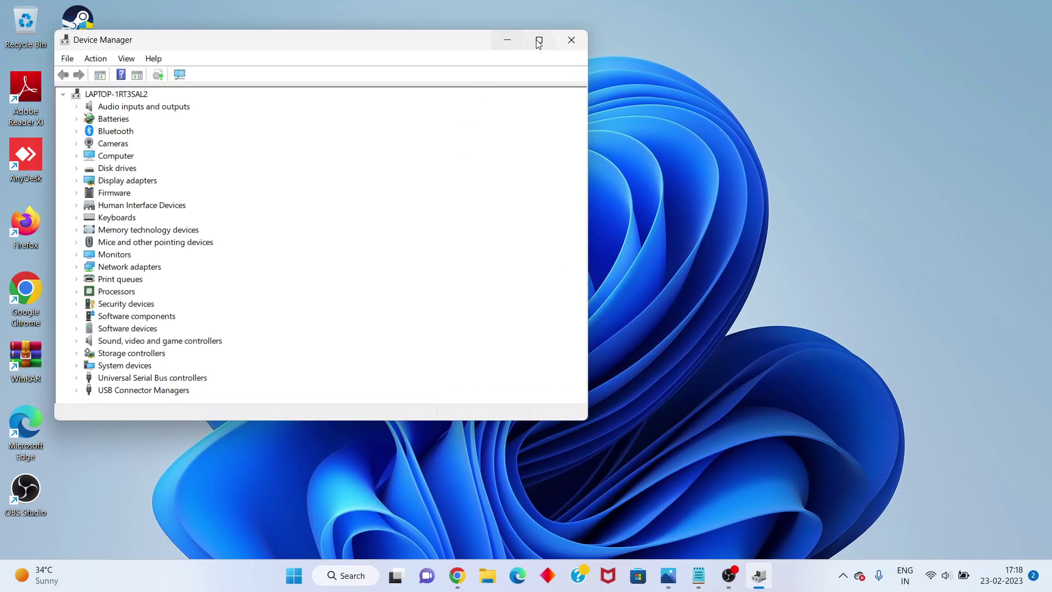
{"action": "left_click", "coordinate": [540, 40]}
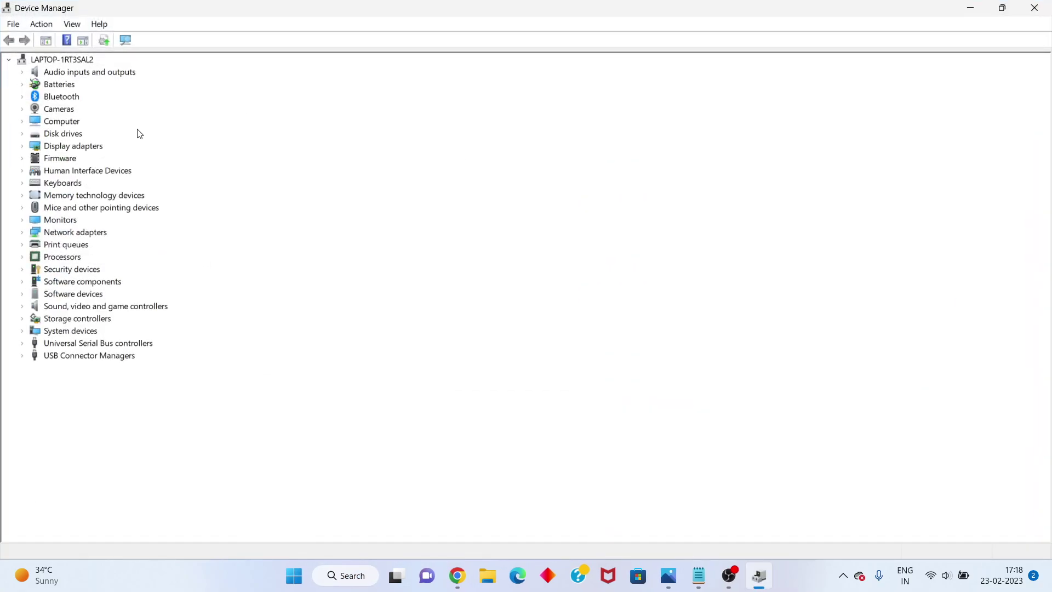
{"action": "double_click", "coordinate": [81, 152]}
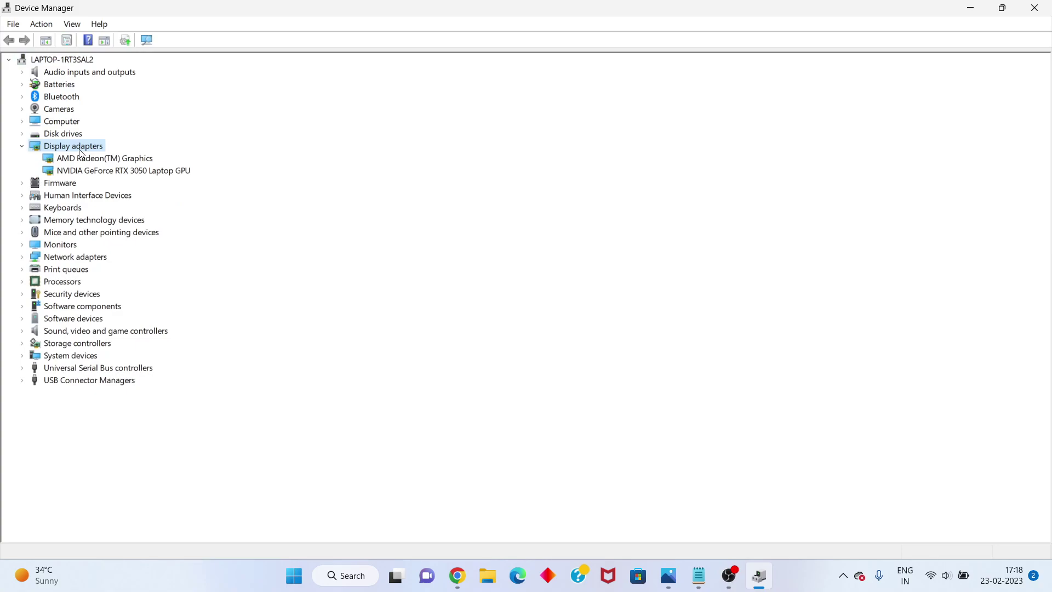
{"action": "left_click", "coordinate": [164, 172]}
{"action": "right_click", "coordinate": [165, 174]}
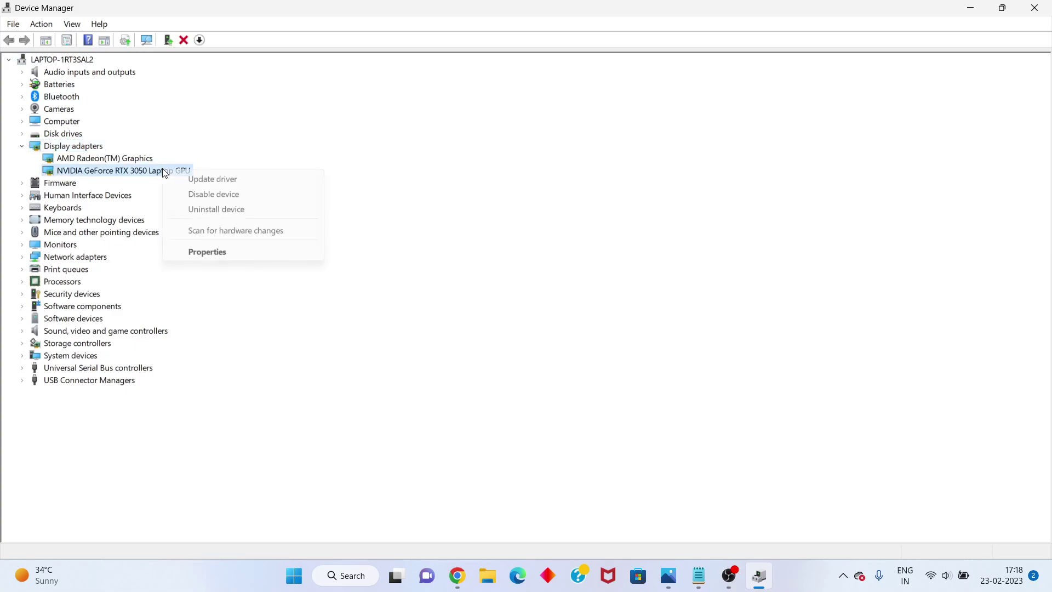
{"action": "left_click", "coordinate": [248, 179]}
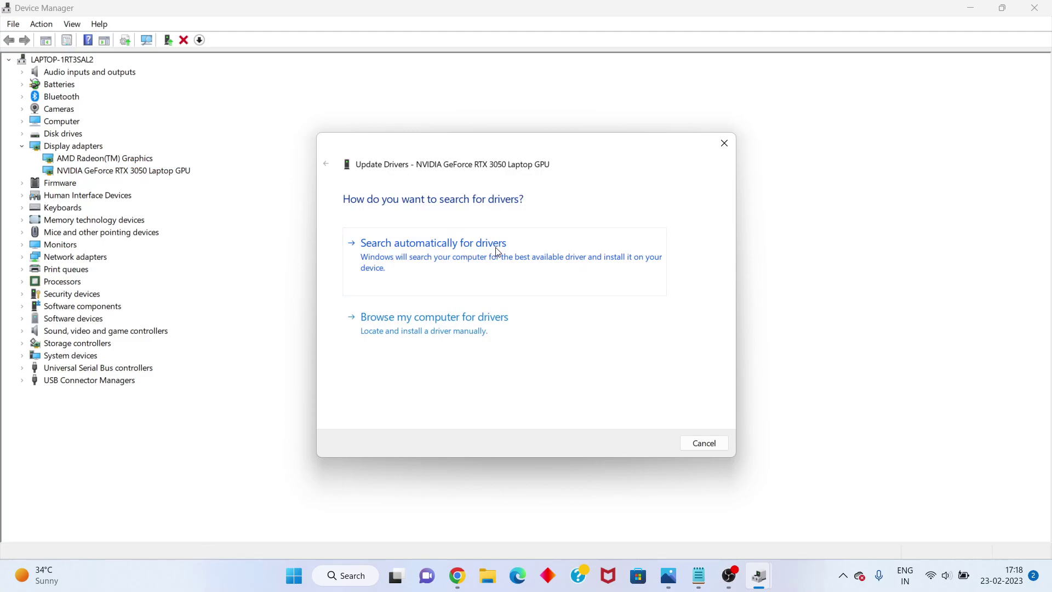
{"action": "left_click", "coordinate": [487, 265]}
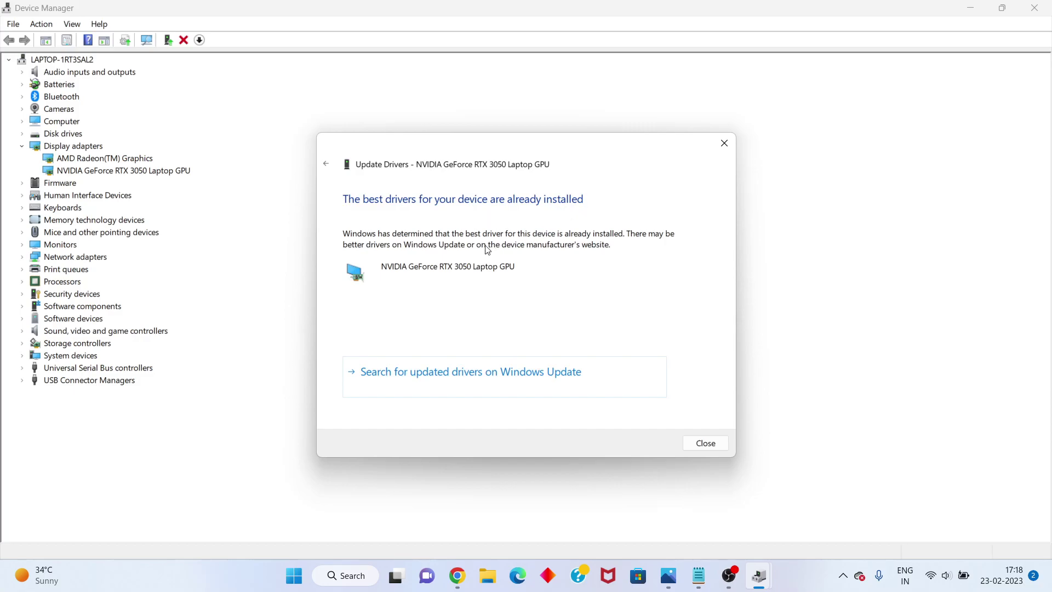
{"action": "left_click", "coordinate": [733, 145]}
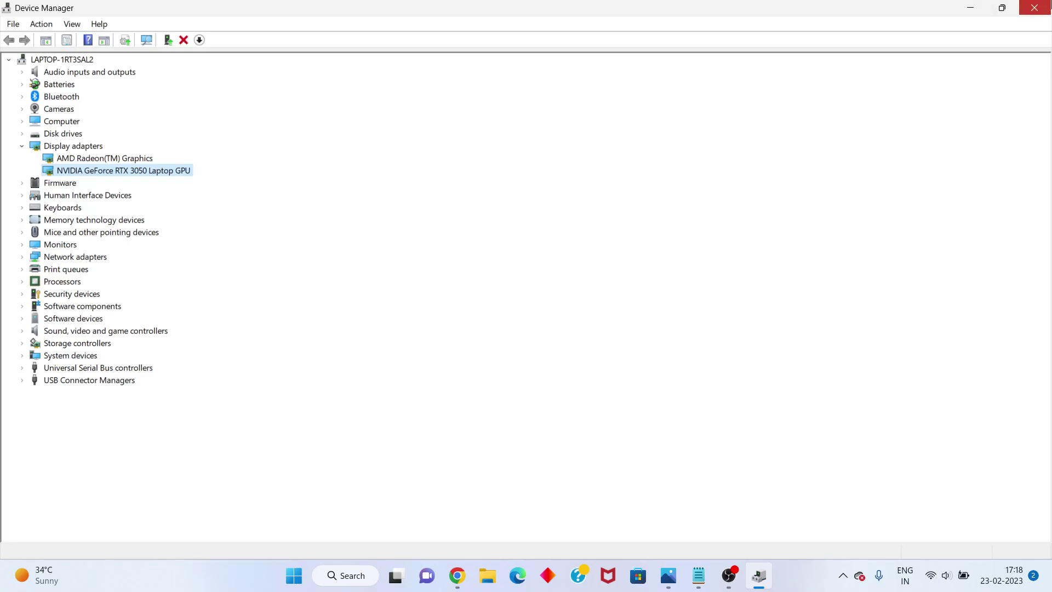
{"action": "left_click", "coordinate": [1034, 8]}
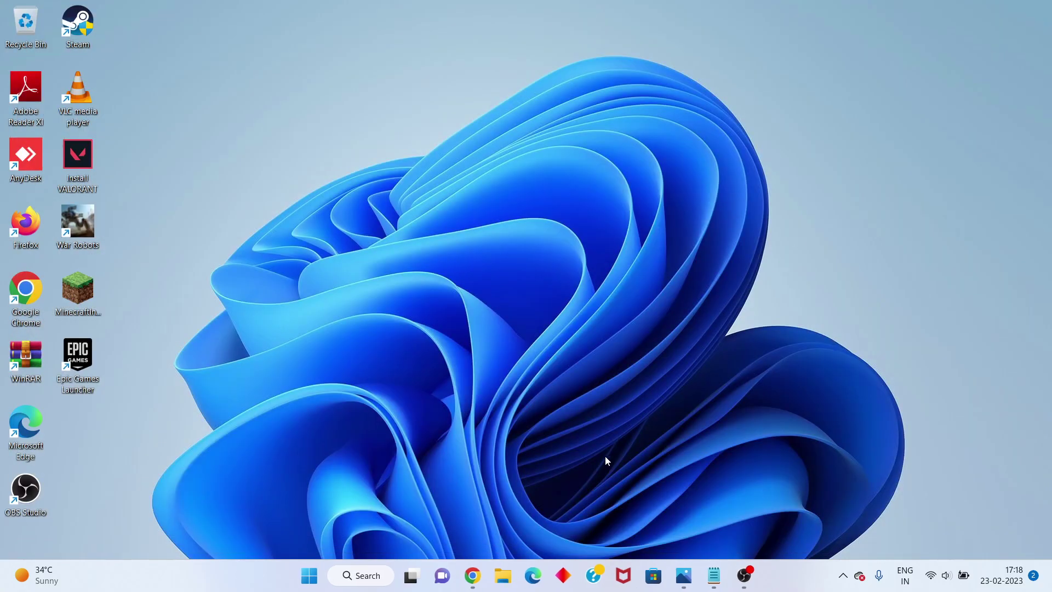
Step: Run %localappdata% from the Run app and scroll through the AppData\Local folder
{"action": "left_click", "coordinate": [361, 578]}
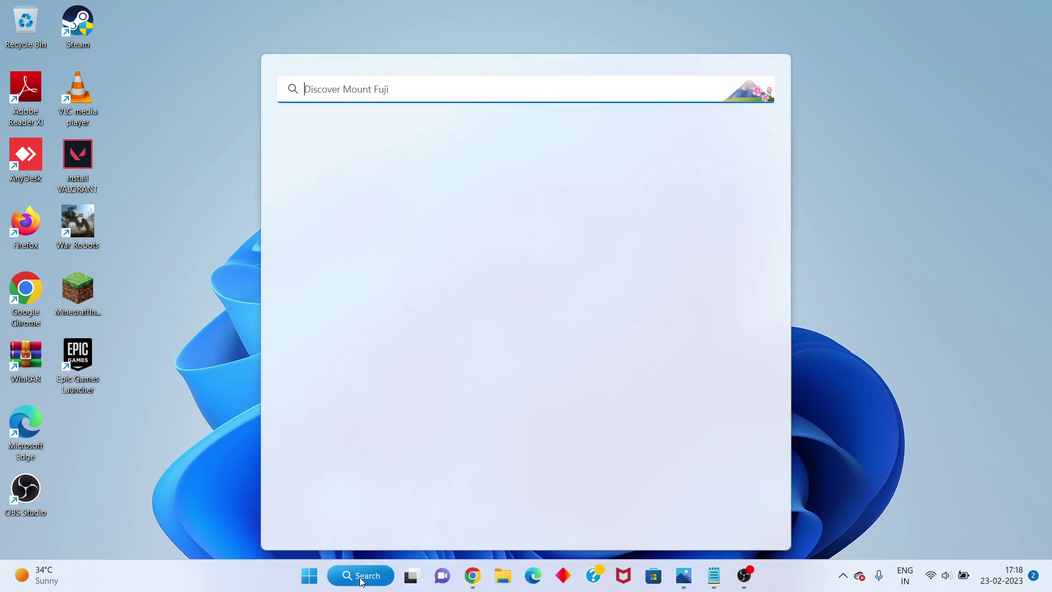
{"action": "type", "text": "run"}
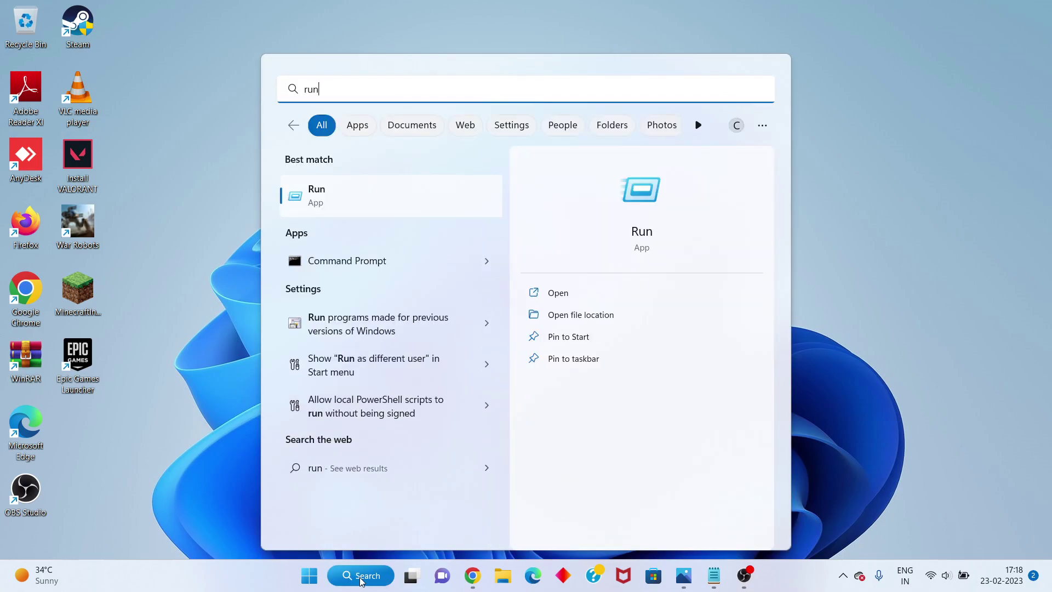
{"action": "key", "text": "Return"}
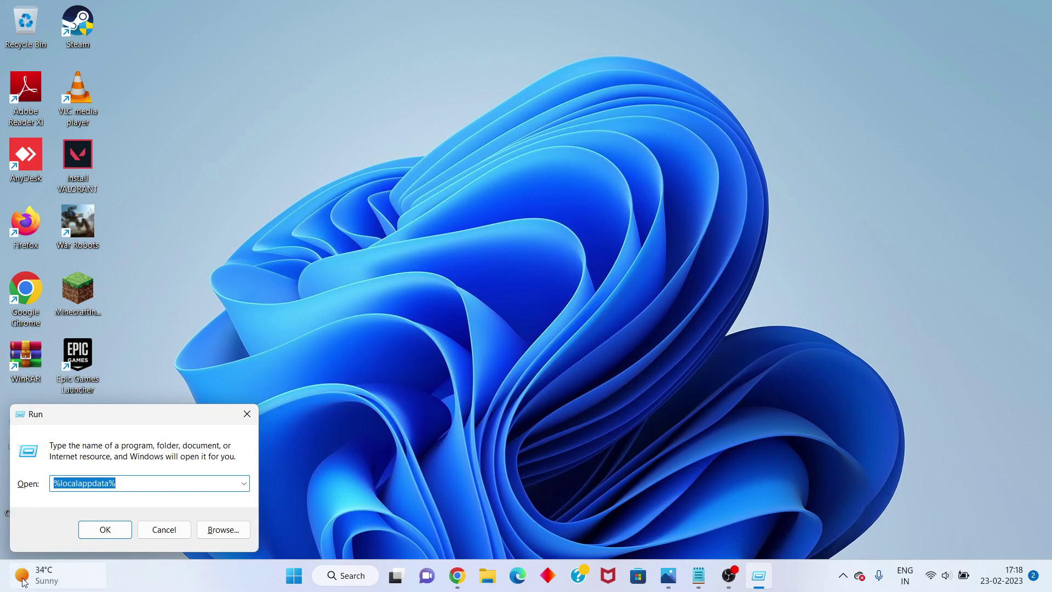
{"action": "left_click", "coordinate": [132, 484]}
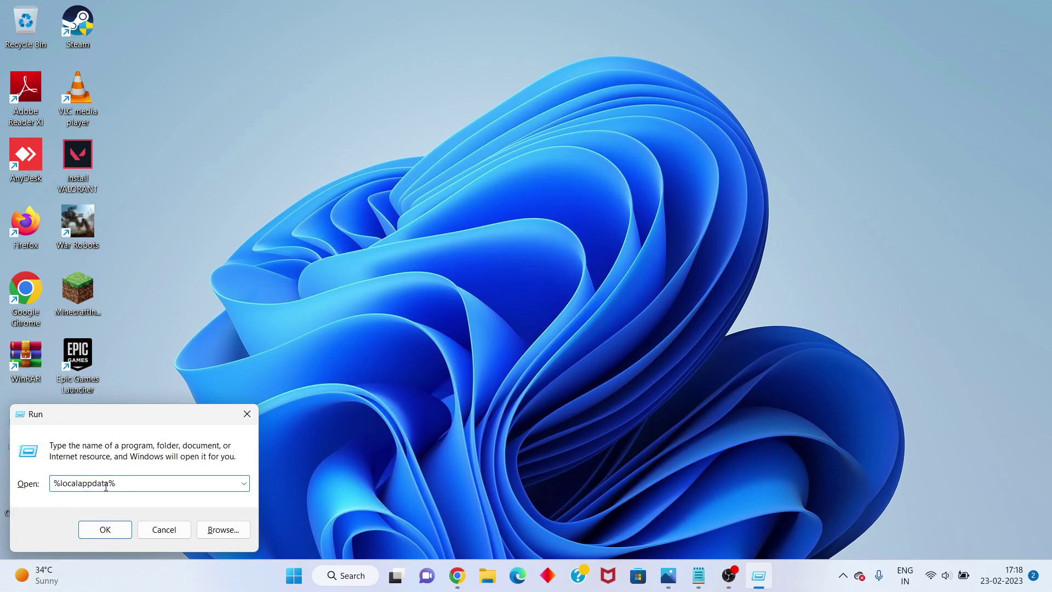
{"action": "left_click", "coordinate": [105, 529]}
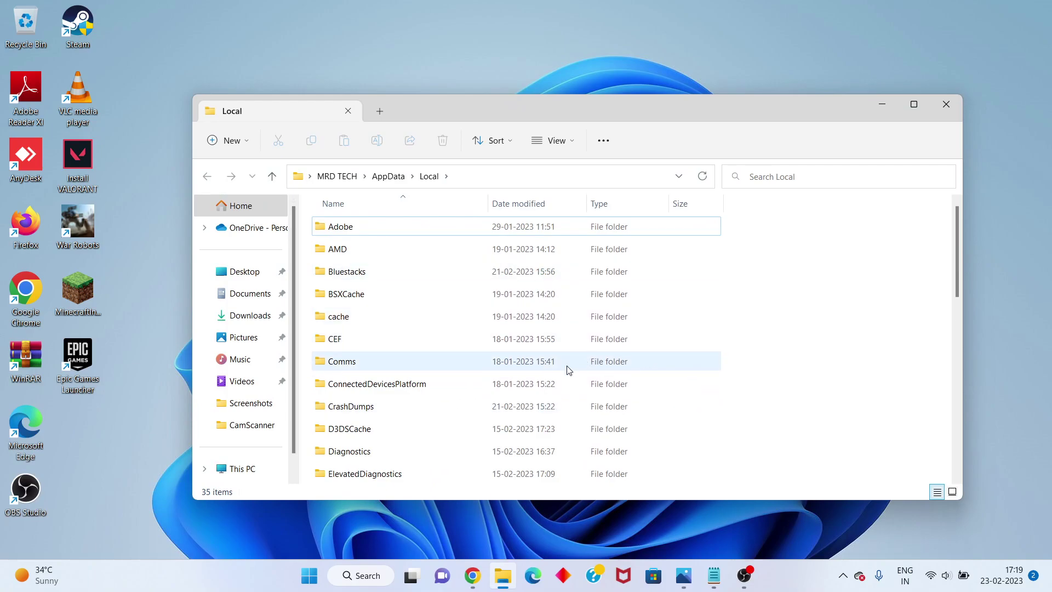
{"action": "scroll", "coordinate": [567, 370], "scroll_direction": "down", "scroll_amount": 8}
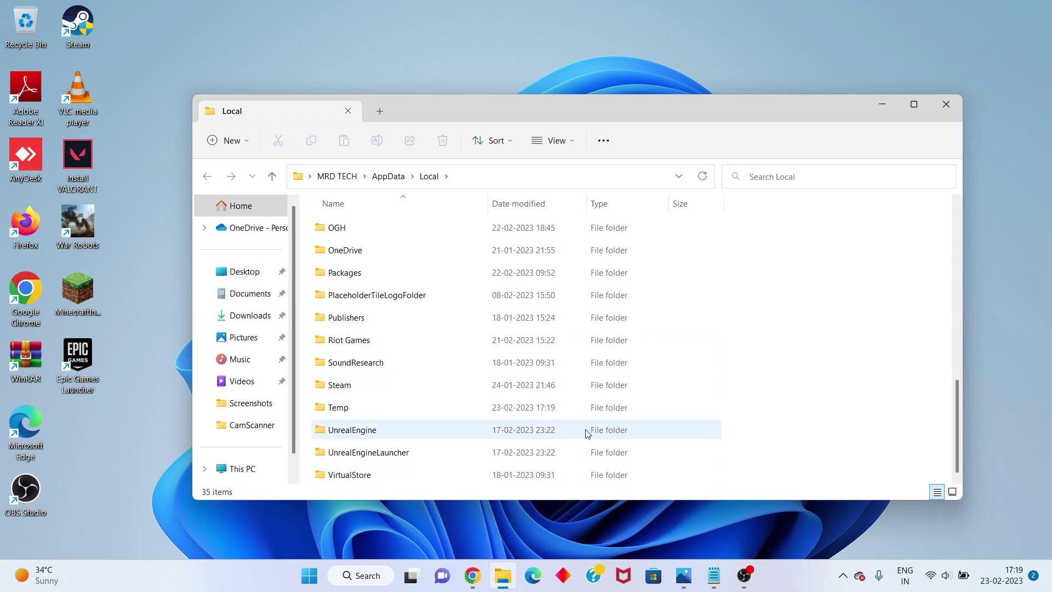
Step: Close the Notepad cleanup notes without saving and minimize the Local folder window
{"action": "left_click", "coordinate": [714, 581]}
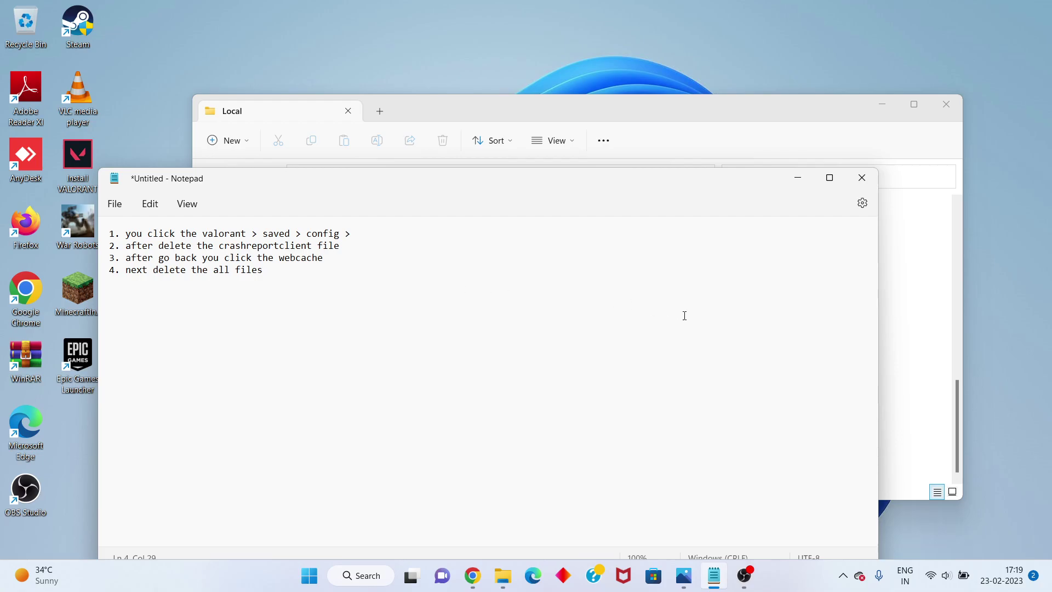
{"action": "left_click", "coordinate": [862, 178]}
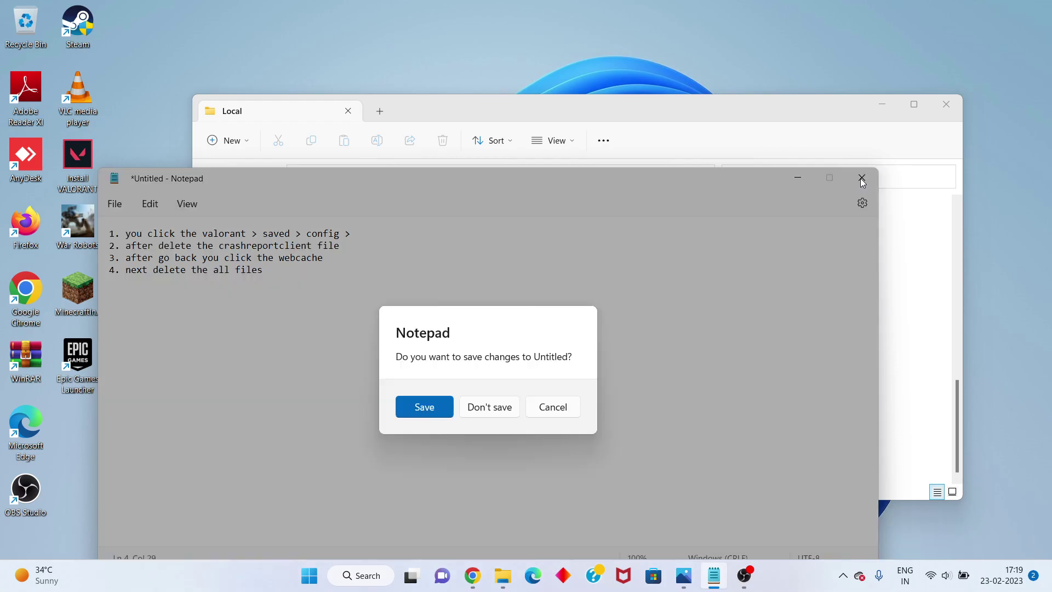
{"action": "left_click", "coordinate": [493, 406]}
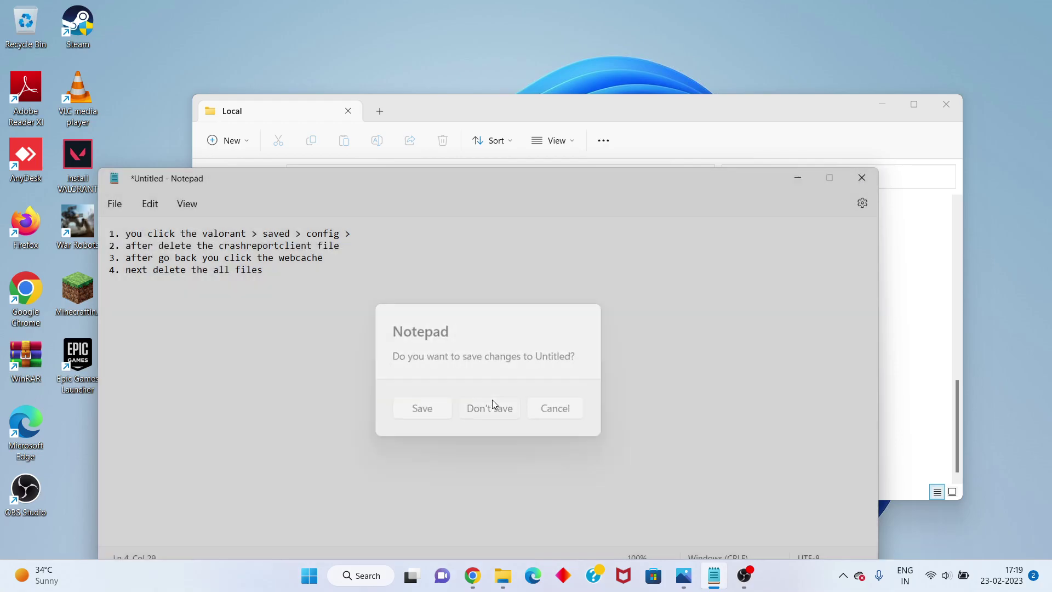
{"action": "left_click", "coordinate": [881, 105]}
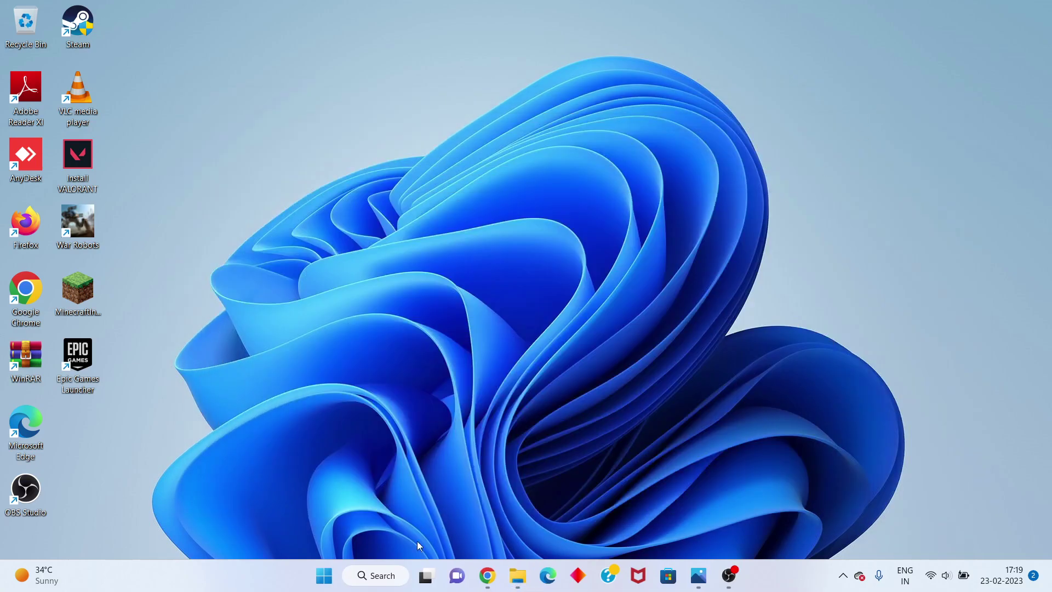
{"action": "left_click", "coordinate": [390, 581]}
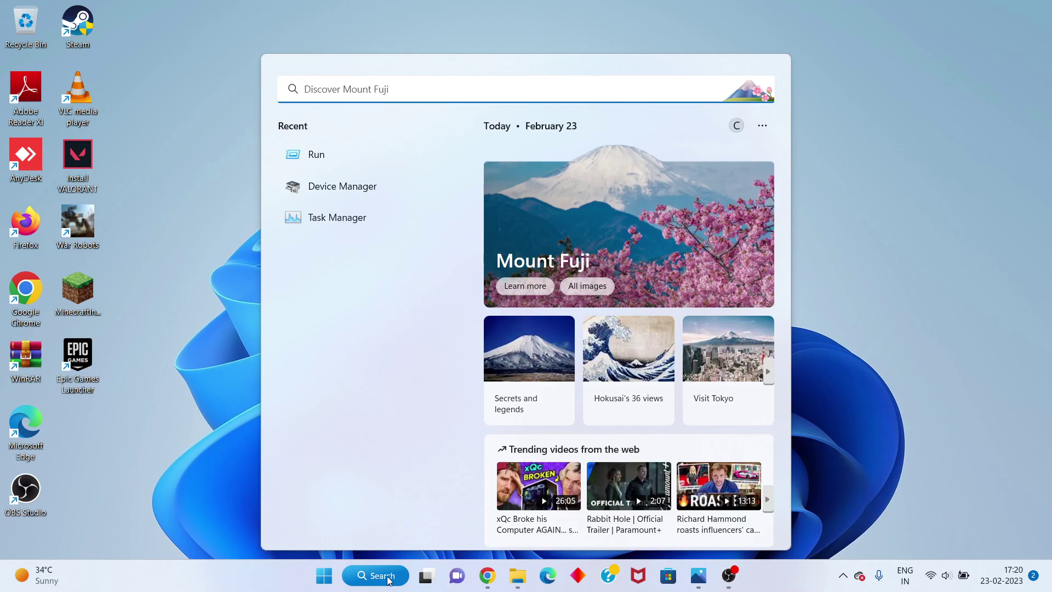
{"action": "left_click", "coordinate": [389, 191]}
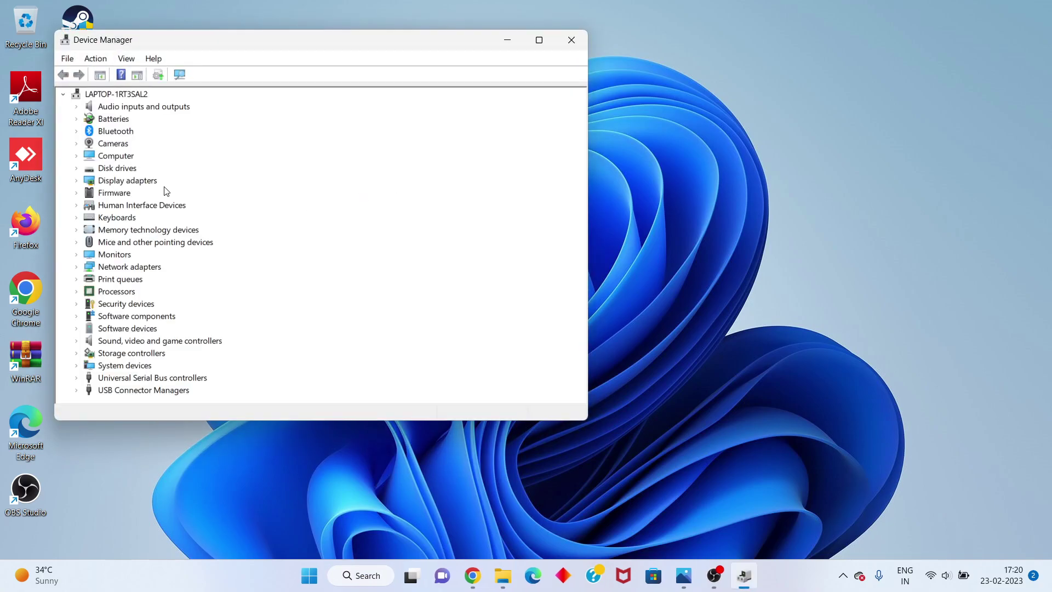
{"action": "double_click", "coordinate": [146, 182]}
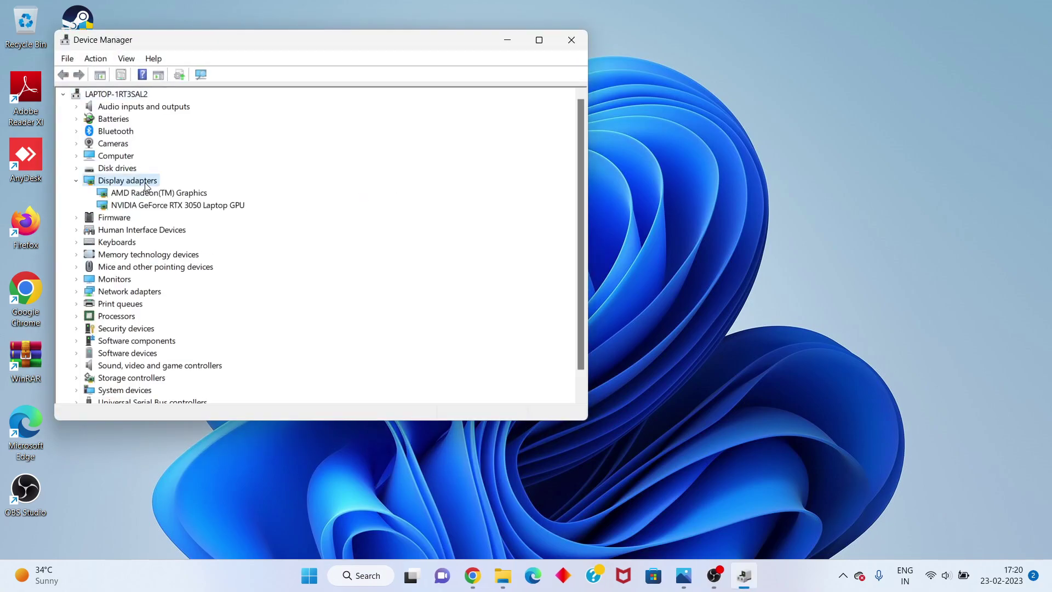
{"action": "left_click", "coordinate": [197, 206]}
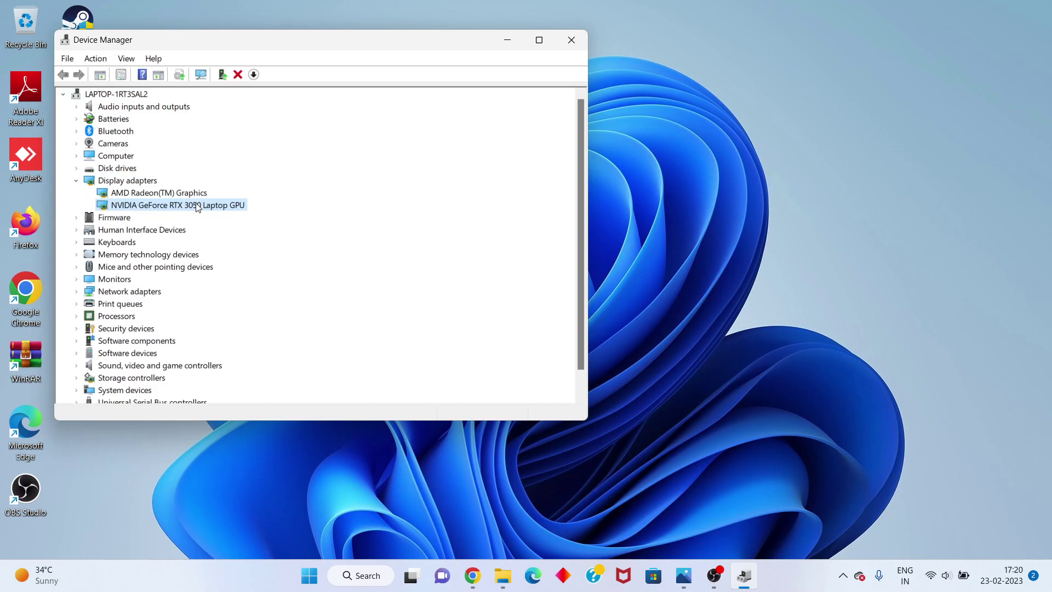
{"action": "right_click", "coordinate": [215, 209]}
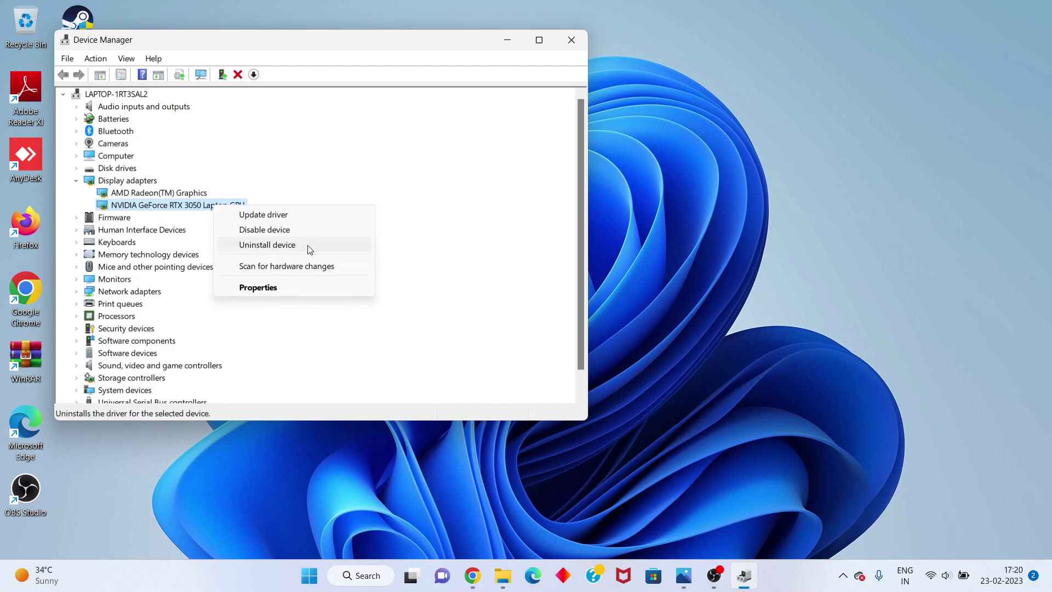
{"action": "left_click", "coordinate": [468, 298]}
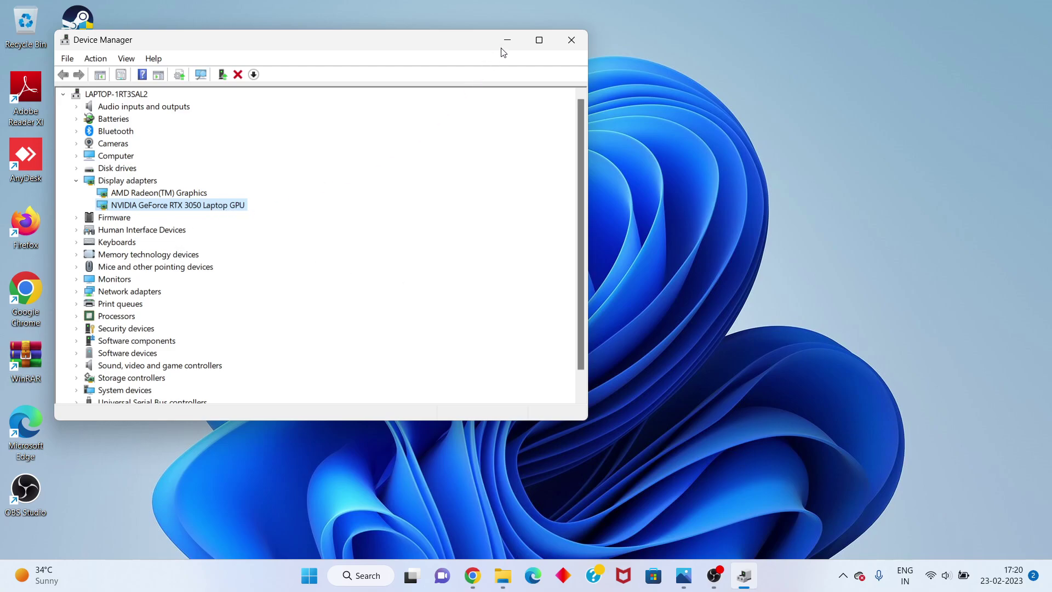
{"action": "left_click", "coordinate": [573, 40]}
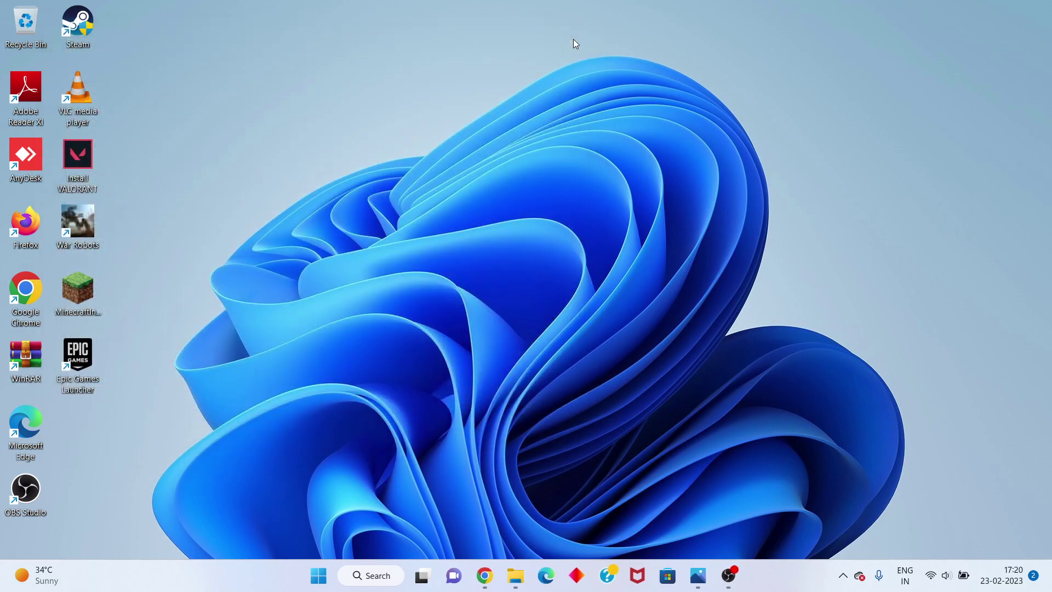
Step: In Chrome, search 'nvidia graphics driver for windows 11' and open NVIDIA's Game Ready Driver result
{"action": "left_click", "coordinate": [487, 575]}
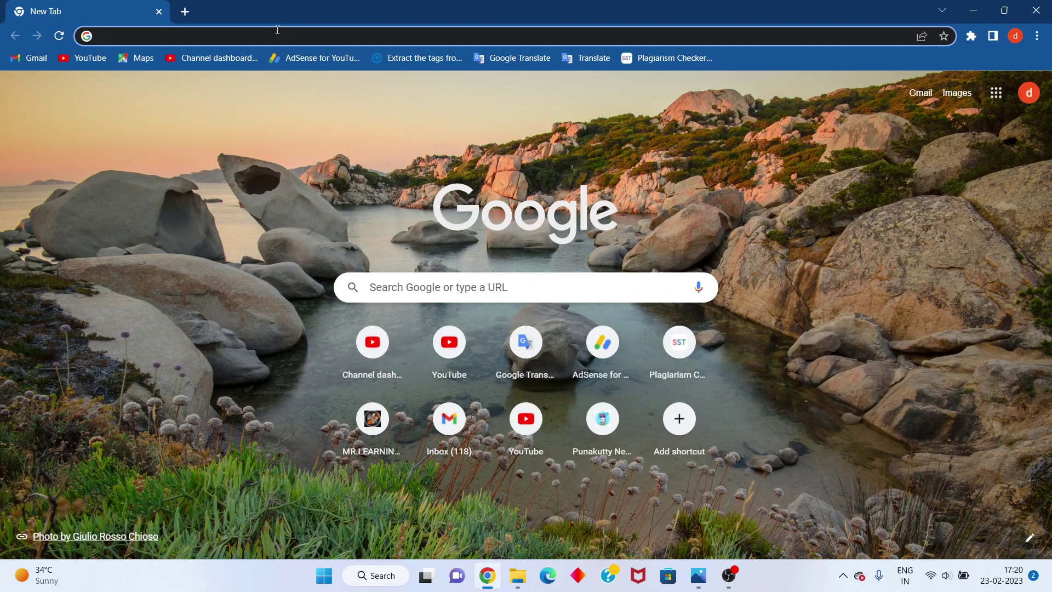
{"action": "type", "text": "nvid"}
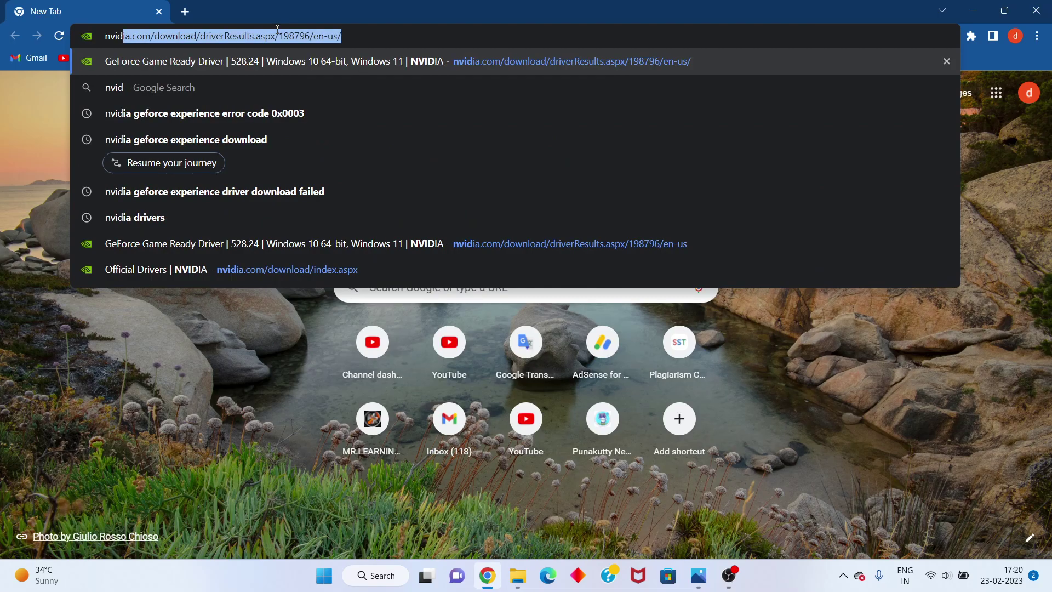
{"action": "type", "text": "i"}
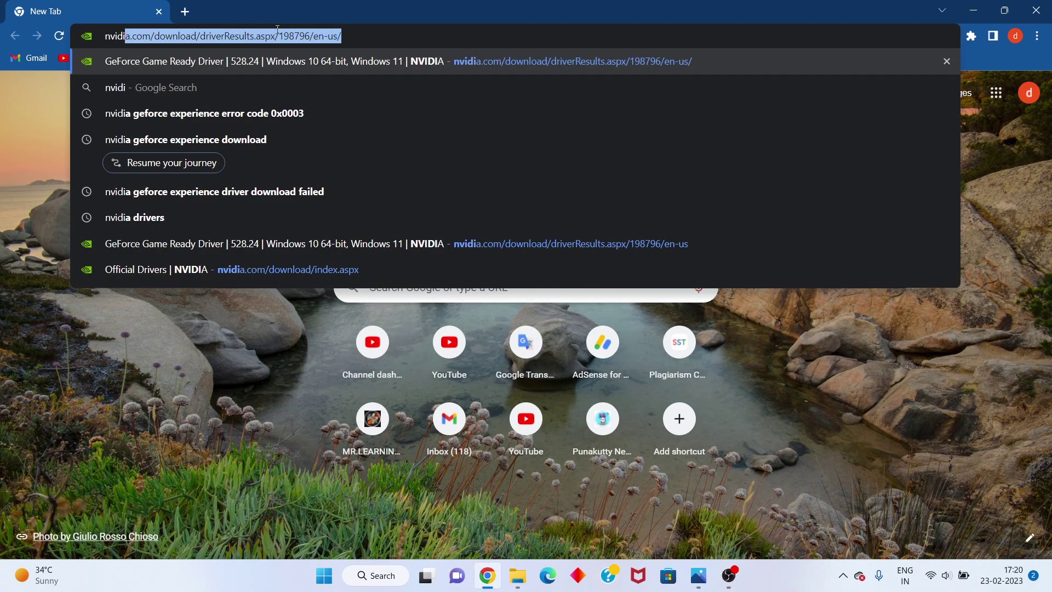
{"action": "type", "text": "a "}
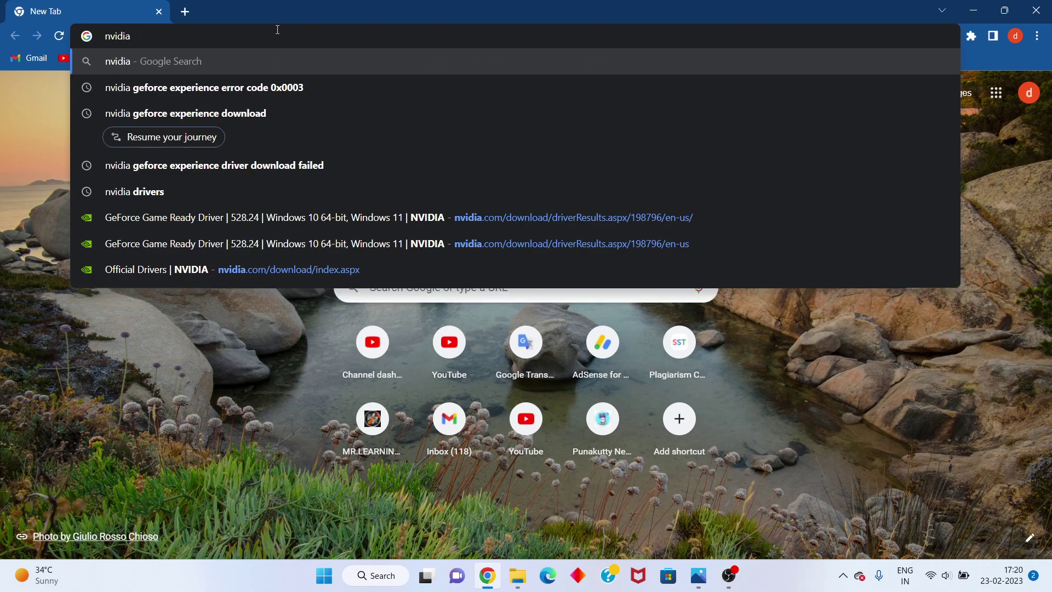
{"action": "type", "text": "g"}
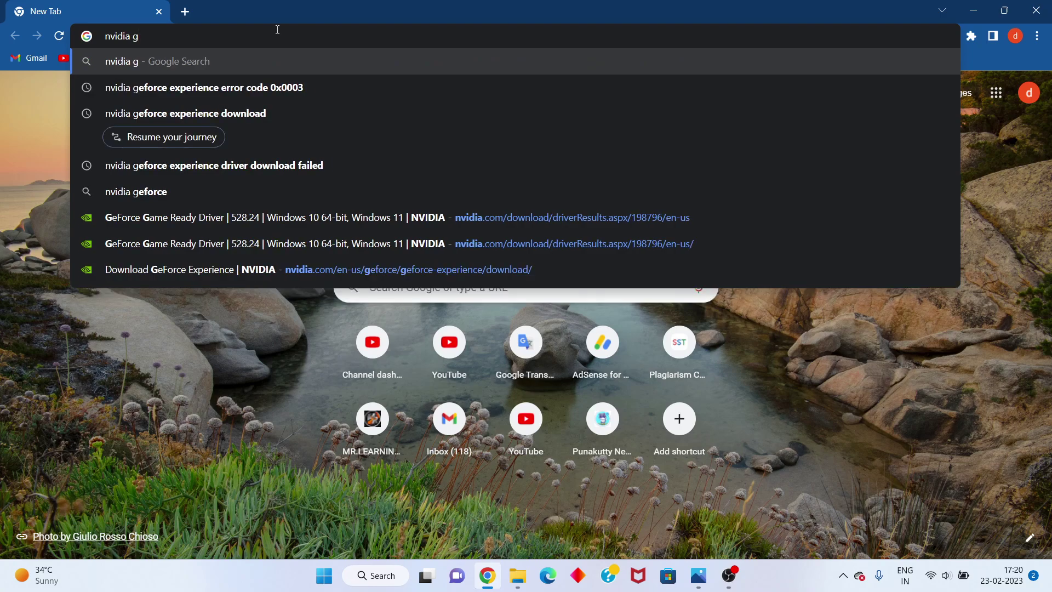
{"action": "type", "text": "ra"}
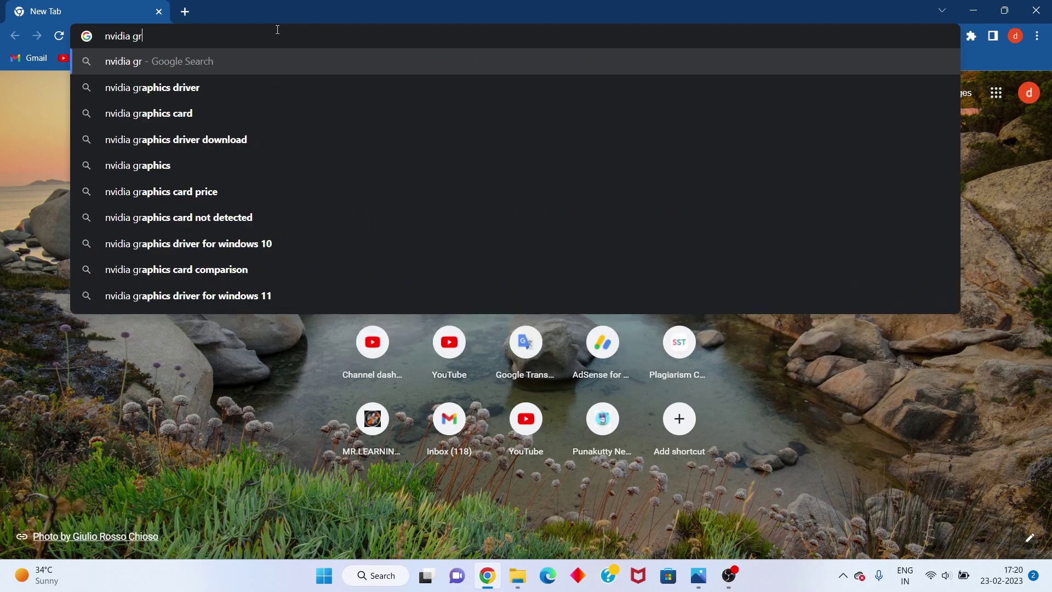
{"action": "key", "text": "Right"}
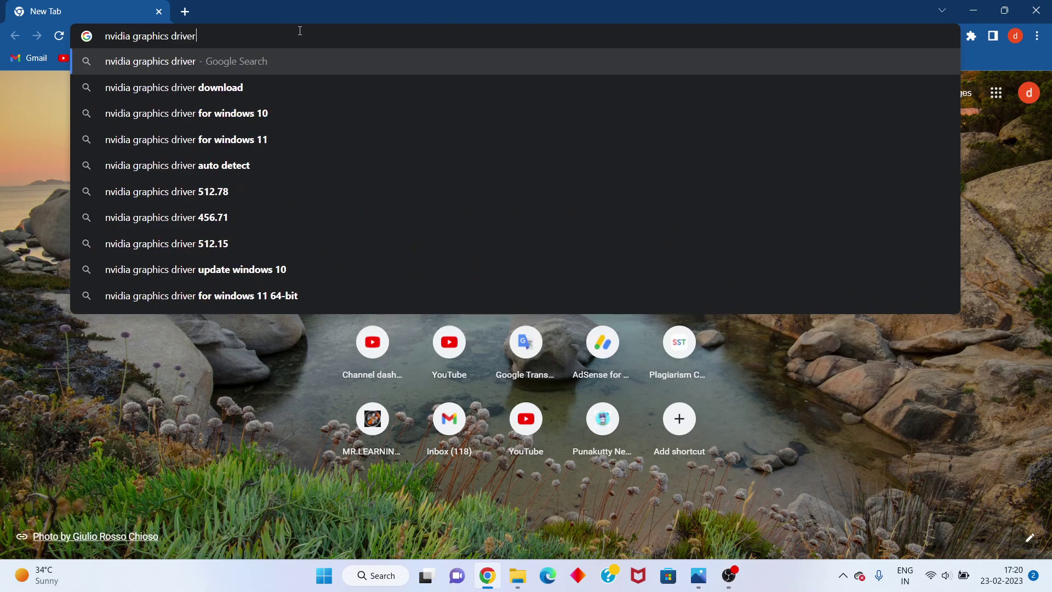
{"action": "left_click", "coordinate": [263, 137]}
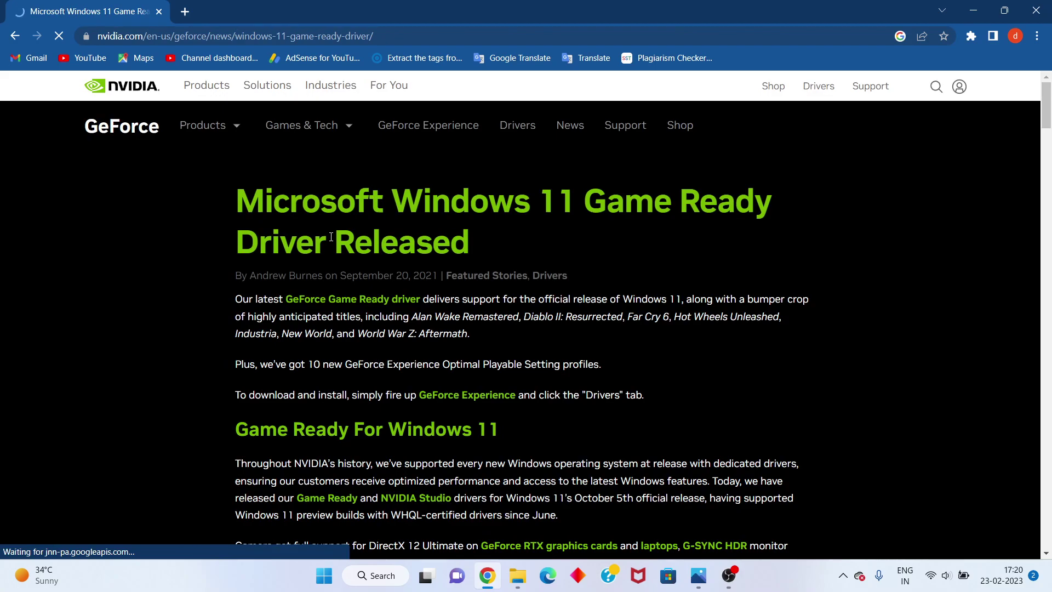
Step: Skim the Windows 11 driver article, then go to the GeForce Drivers page
{"action": "scroll", "coordinate": [479, 310], "scroll_direction": "down", "scroll_amount": 10}
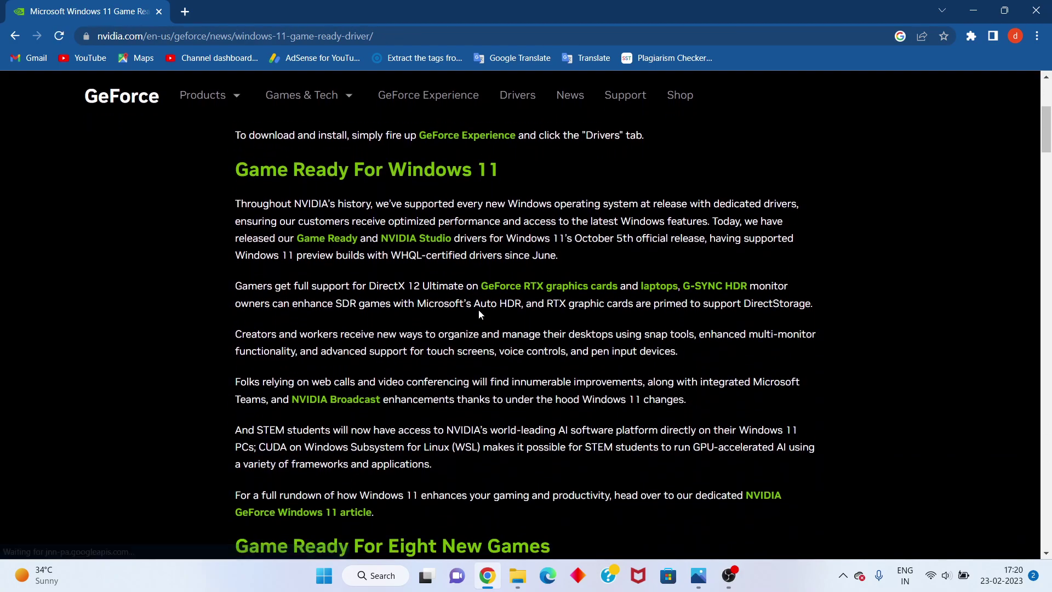
{"action": "scroll", "coordinate": [485, 295], "scroll_direction": "down", "scroll_amount": 8}
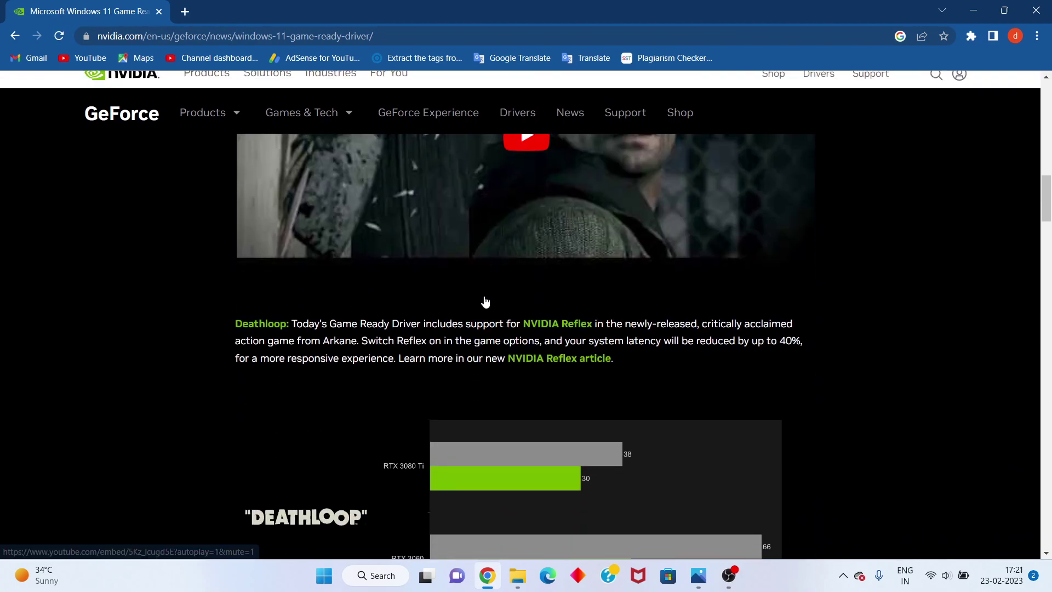
{"action": "scroll", "coordinate": [484, 296], "scroll_direction": "down", "scroll_amount": 2}
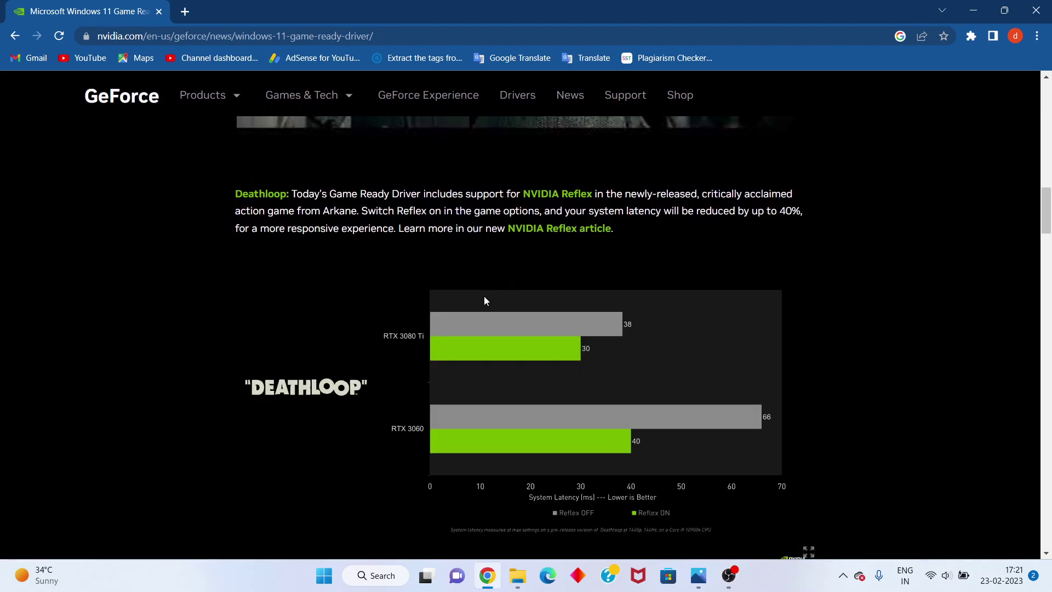
{"action": "scroll", "coordinate": [406, 208], "scroll_direction": "up", "scroll_amount": 1}
{"action": "mouse_move", "coordinate": [329, 114]}
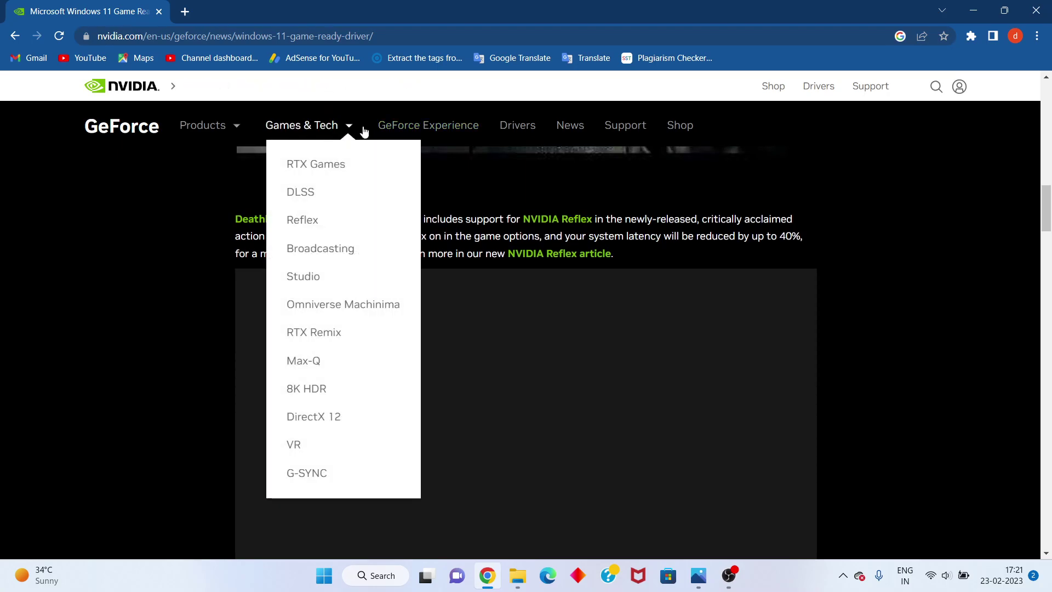
{"action": "left_click", "coordinate": [519, 125]}
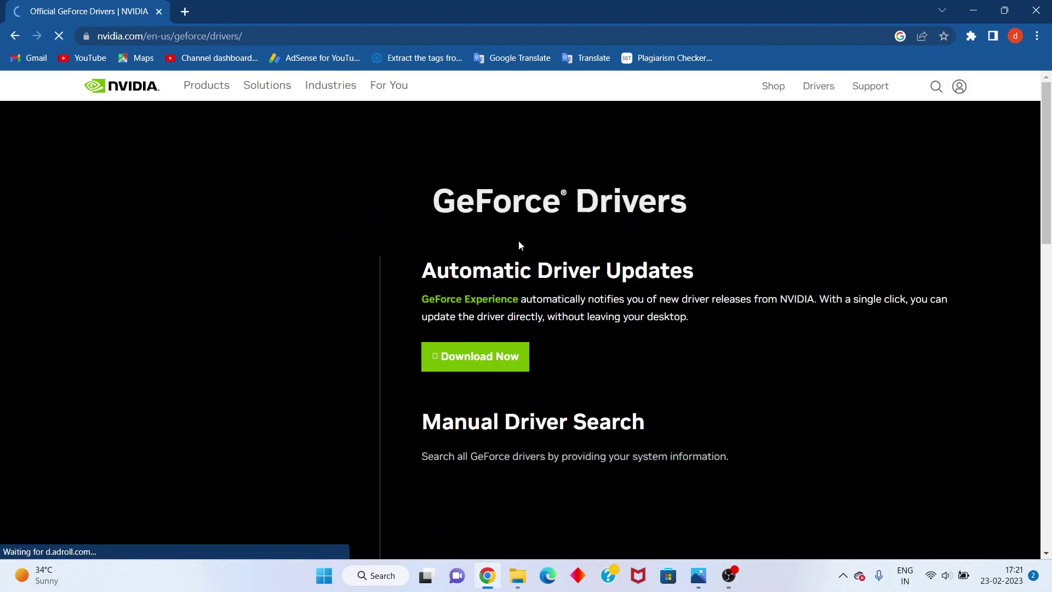
Step: In Manual Driver Search, choose GeForce, GeForce RTX 30 Series and GeForce RTX 3080
{"action": "scroll", "coordinate": [519, 241], "scroll_direction": "down", "scroll_amount": 2}
{"action": "scroll", "coordinate": [482, 231], "scroll_direction": "up", "scroll_amount": 1}
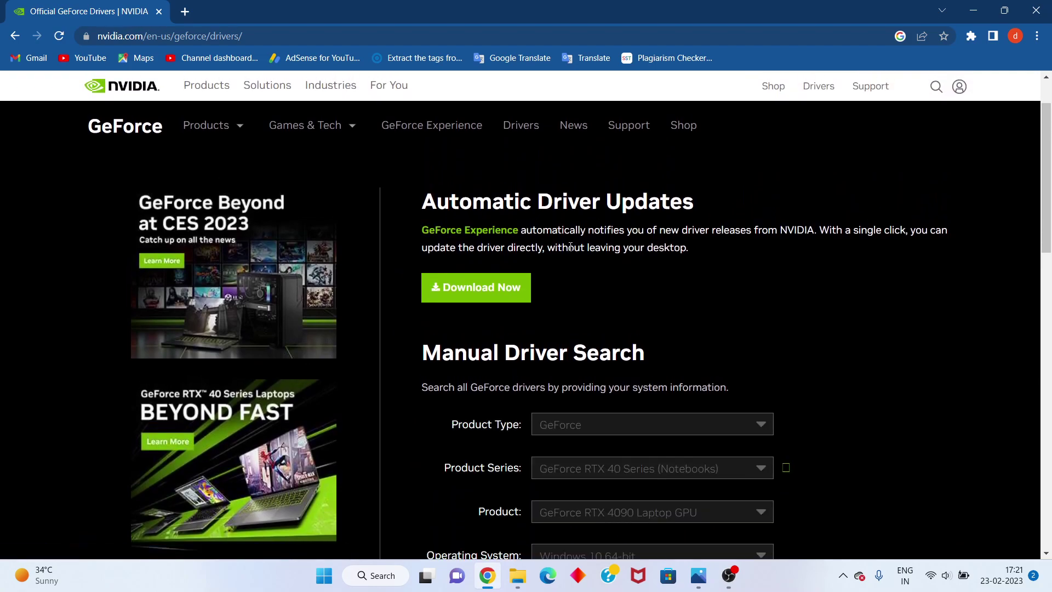
{"action": "scroll", "coordinate": [558, 284], "scroll_direction": "down", "scroll_amount": 3}
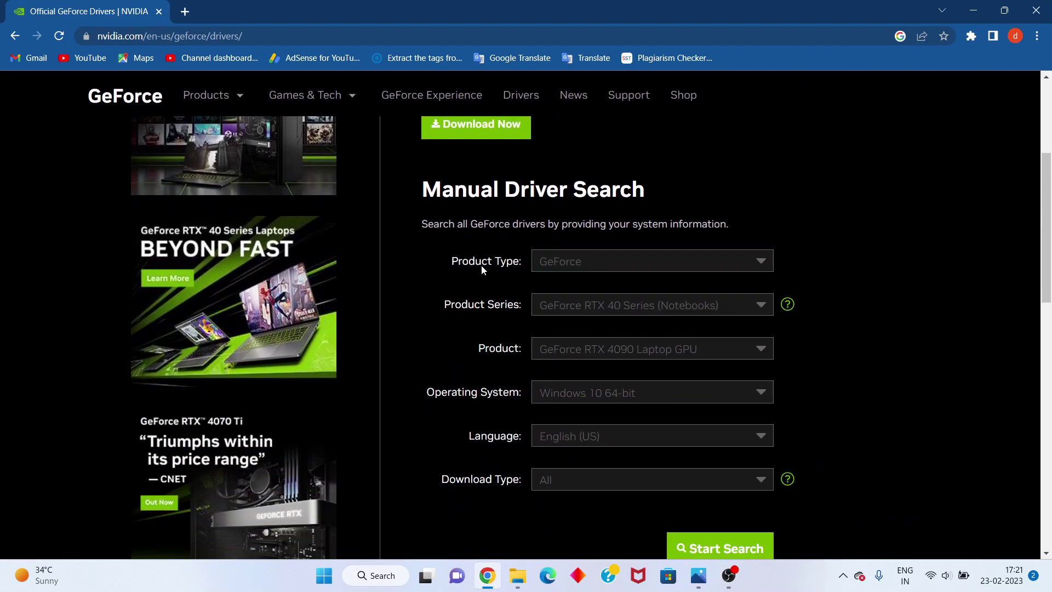
{"action": "left_click", "coordinate": [590, 266]}
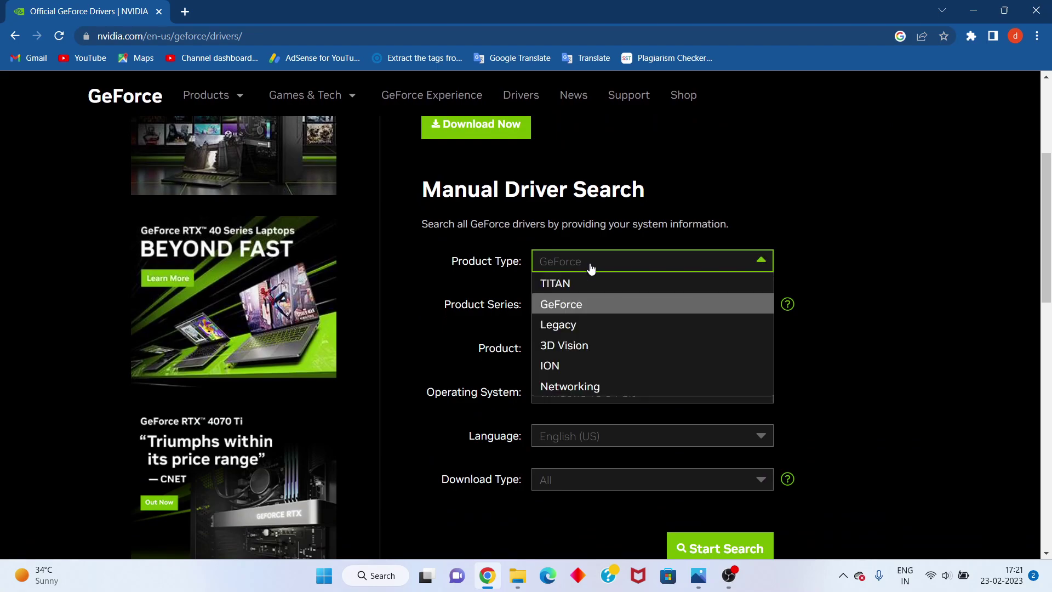
{"action": "left_click", "coordinate": [563, 304]}
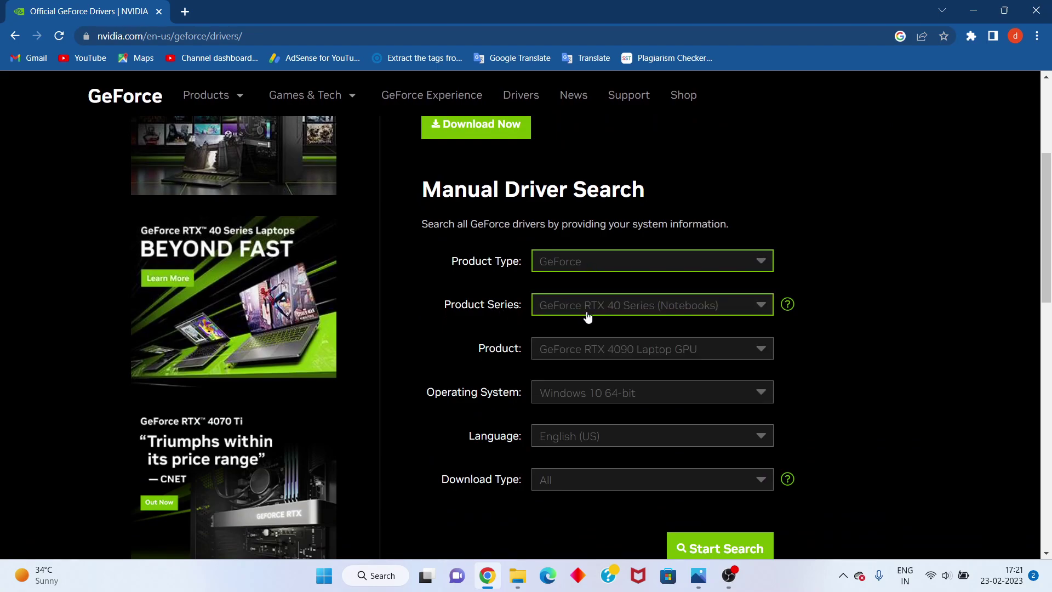
{"action": "left_click", "coordinate": [586, 309]}
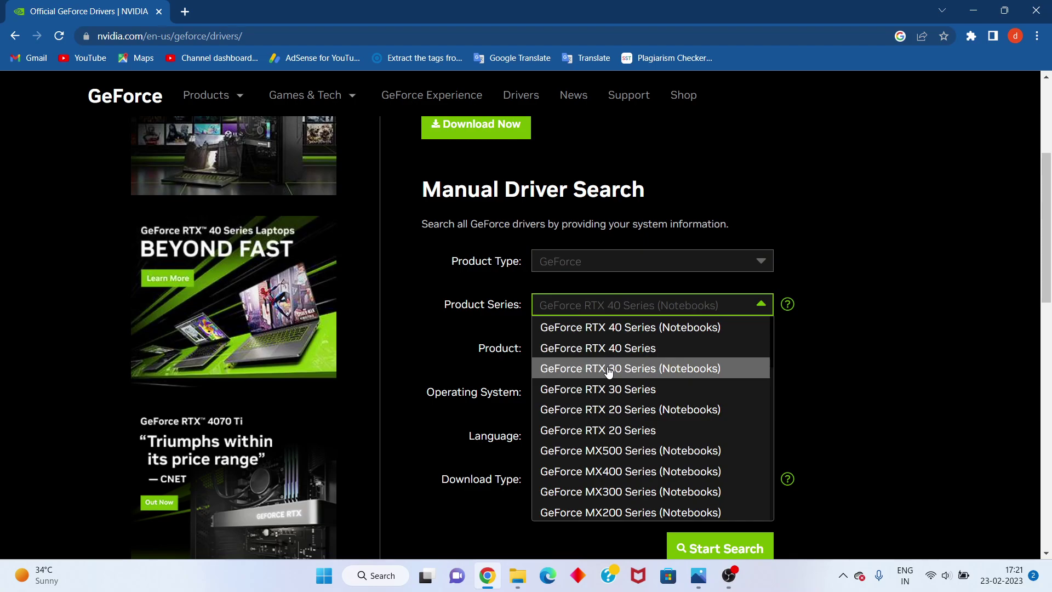
{"action": "left_click", "coordinate": [623, 389]}
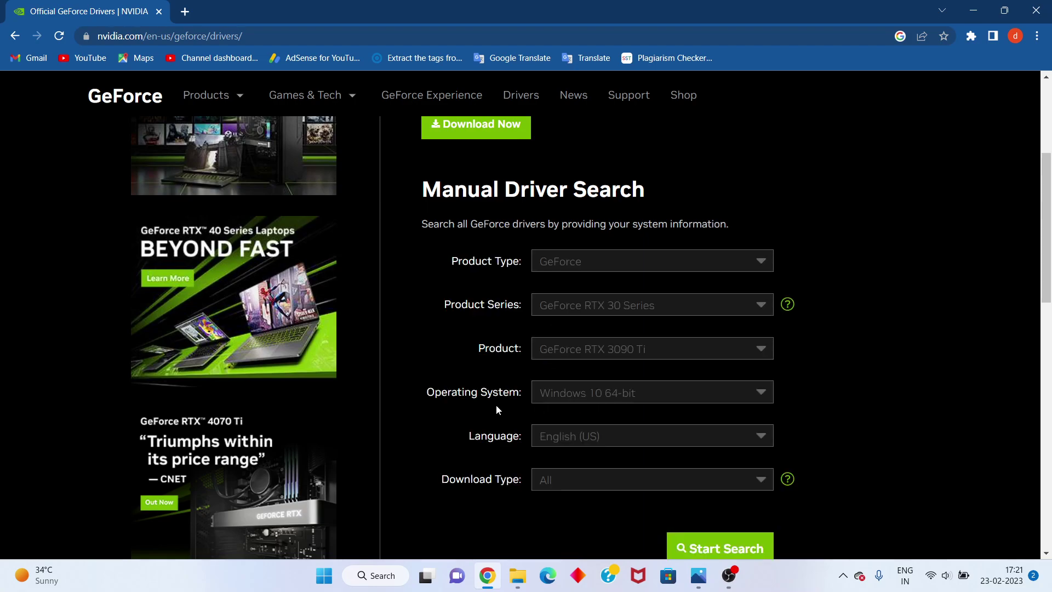
{"action": "left_click", "coordinate": [655, 349]}
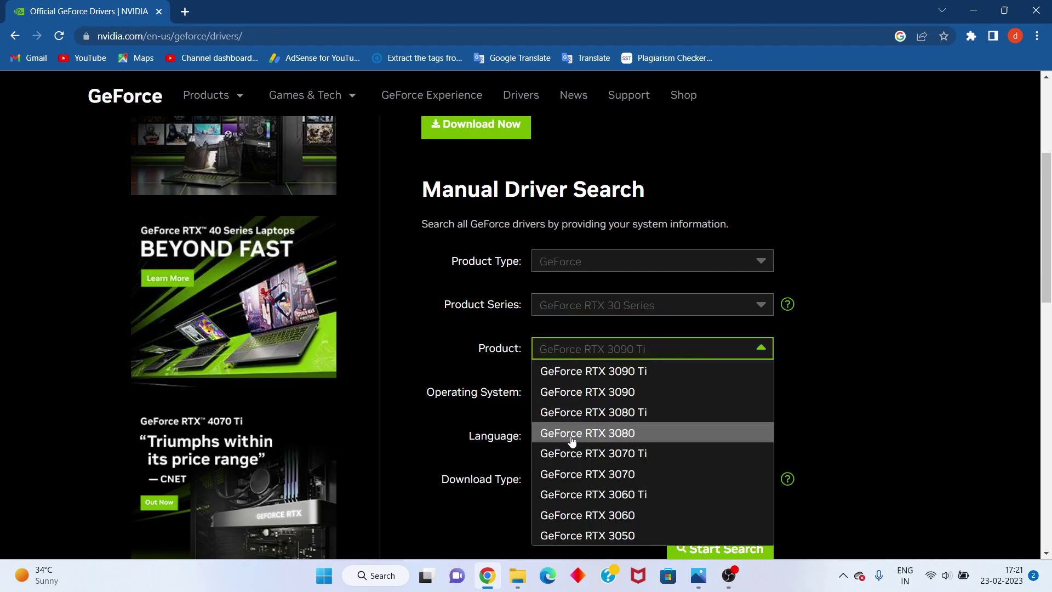
{"action": "left_click", "coordinate": [630, 435]}
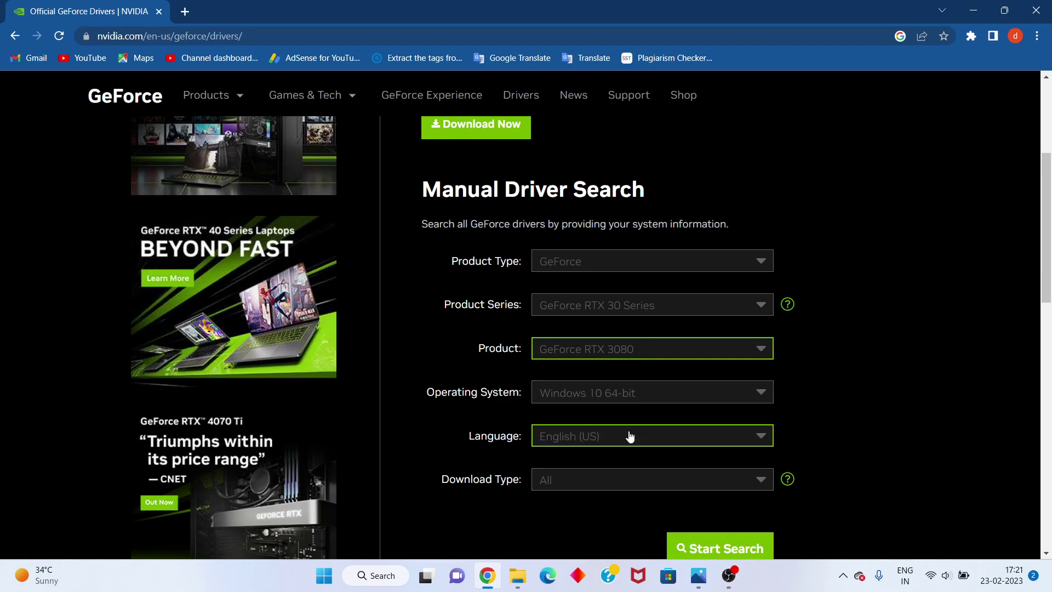
Step: Set the operating system to Windows 11, keep download type All, and start the search
{"action": "left_click", "coordinate": [612, 396]}
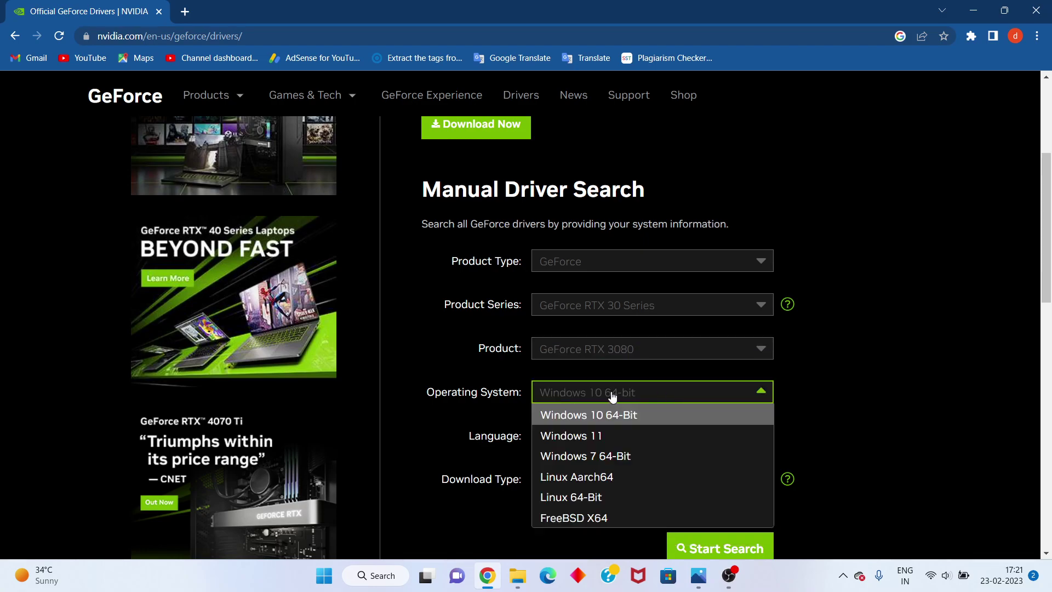
{"action": "left_click", "coordinate": [598, 435]}
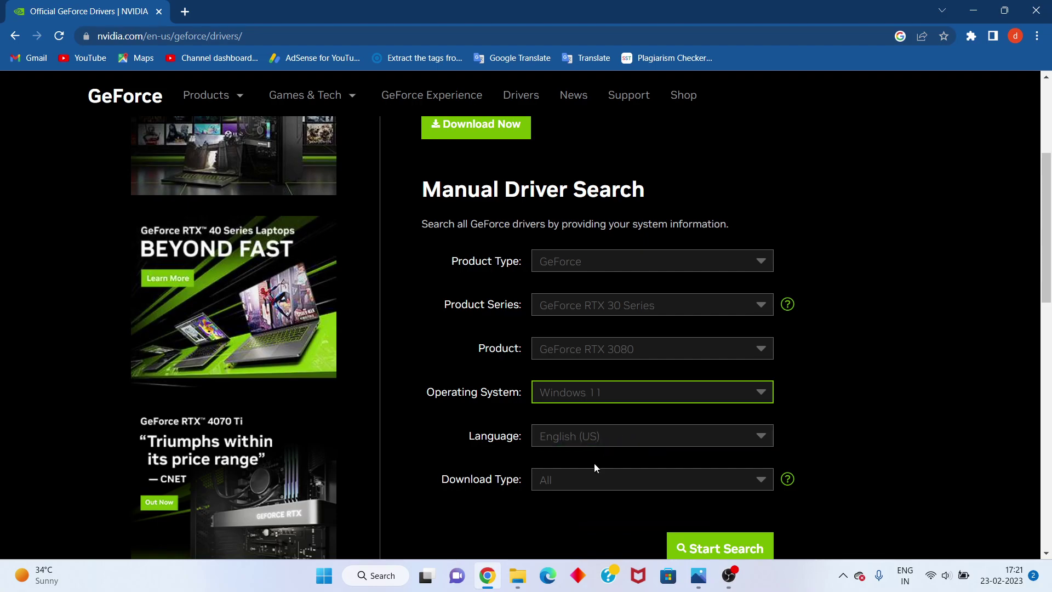
{"action": "left_click", "coordinate": [639, 482]}
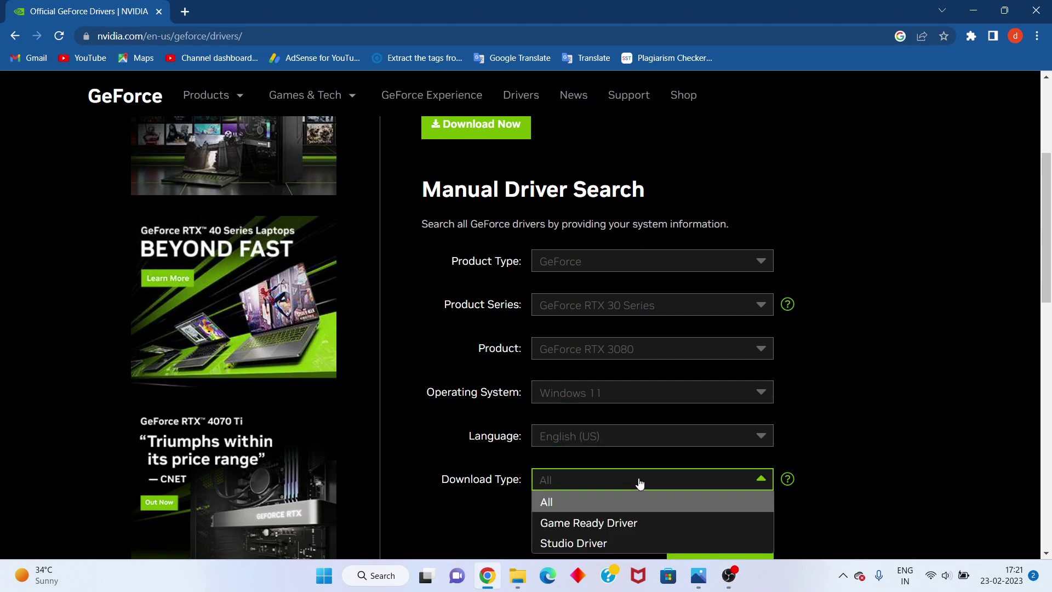
{"action": "left_click", "coordinate": [639, 482]}
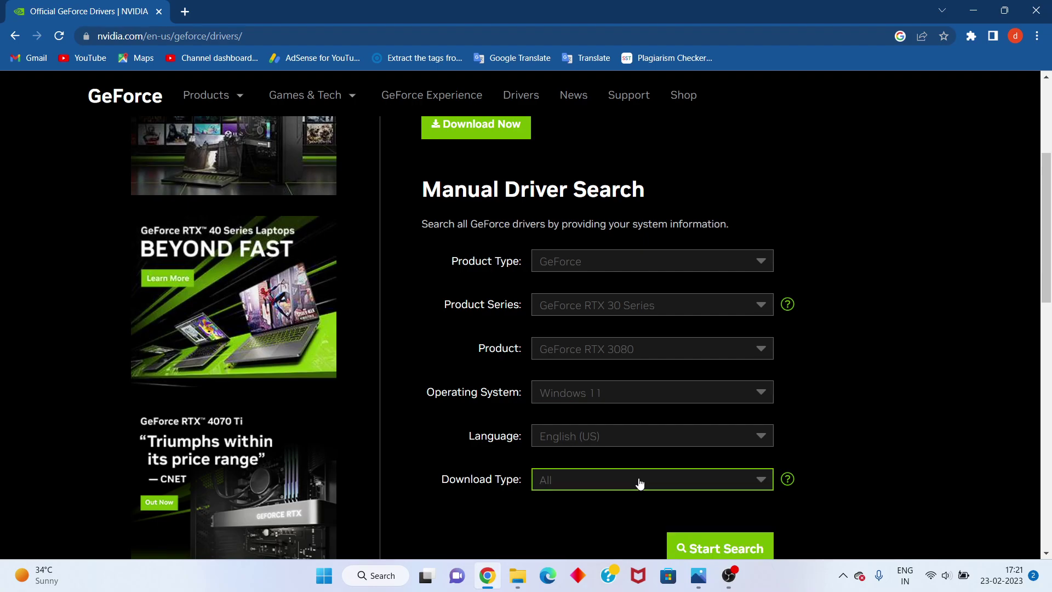
{"action": "left_click", "coordinate": [735, 556]}
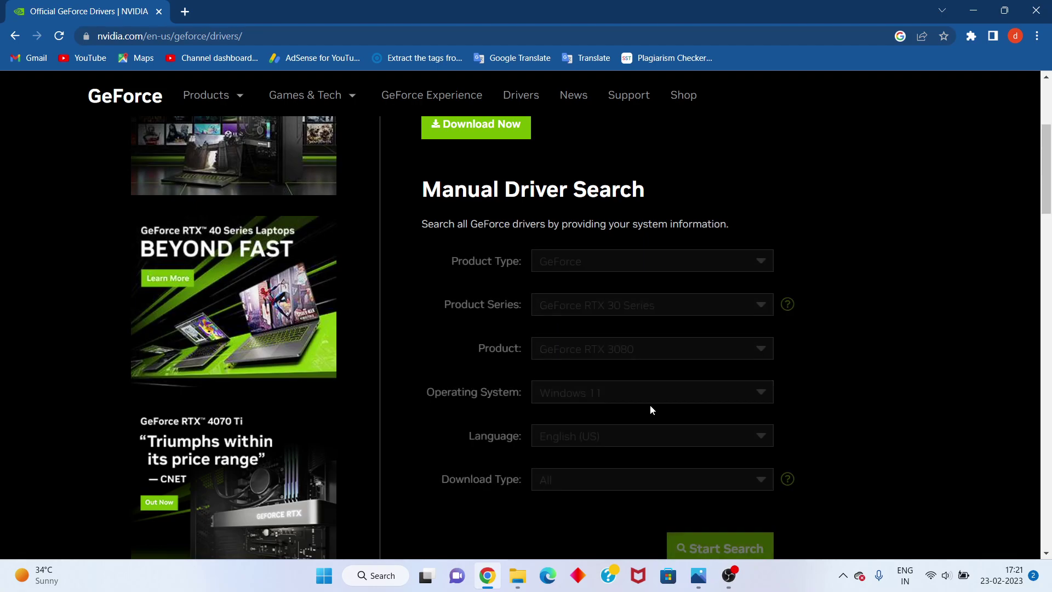
Step: Rerun the driver search and scroll to results topped by Game Ready Driver 528.49 (Feb 08, 2023)
{"action": "scroll", "coordinate": [651, 410], "scroll_direction": "down", "scroll_amount": 4}
{"action": "scroll", "coordinate": [651, 410], "scroll_direction": "up", "scroll_amount": 6}
{"action": "scroll", "coordinate": [651, 410], "scroll_direction": "up", "scroll_amount": 2}
{"action": "scroll", "coordinate": [651, 410], "scroll_direction": "down", "scroll_amount": 10}
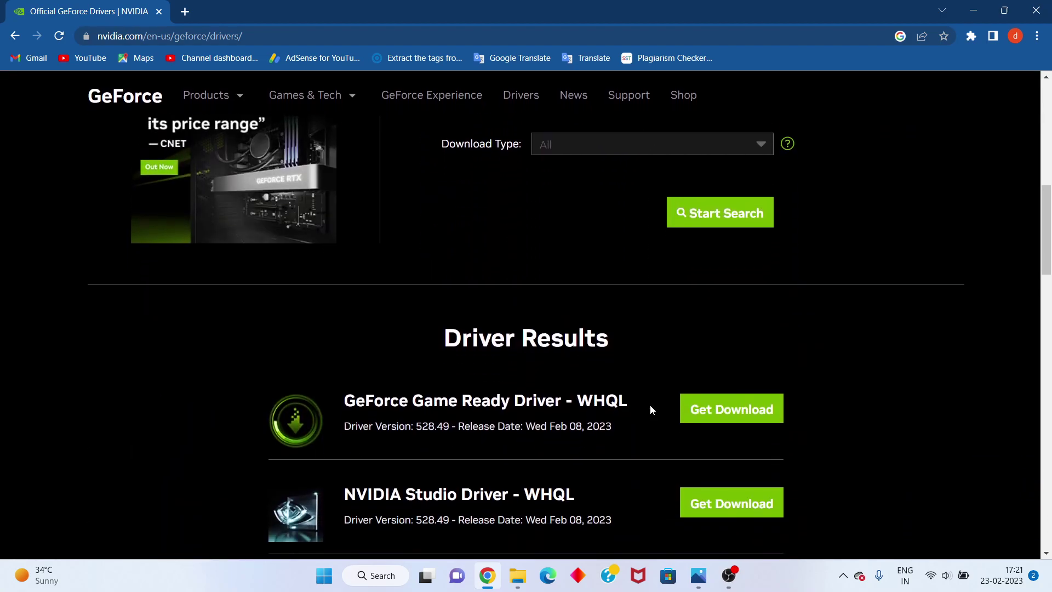
{"action": "scroll", "coordinate": [651, 410], "scroll_direction": "down", "scroll_amount": 1}
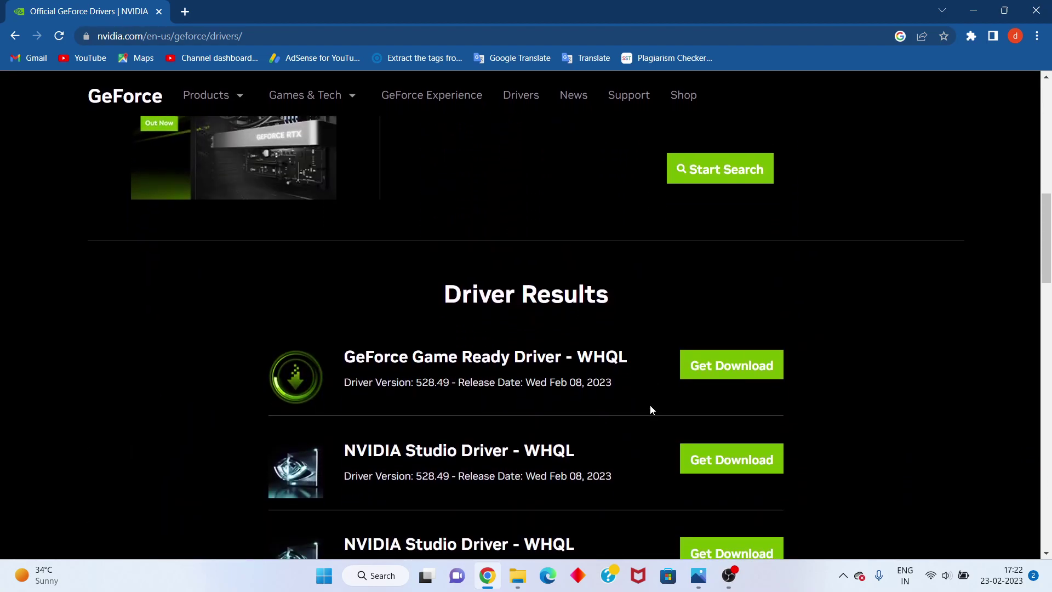
{"action": "scroll", "coordinate": [651, 410], "scroll_direction": "up", "scroll_amount": 3}
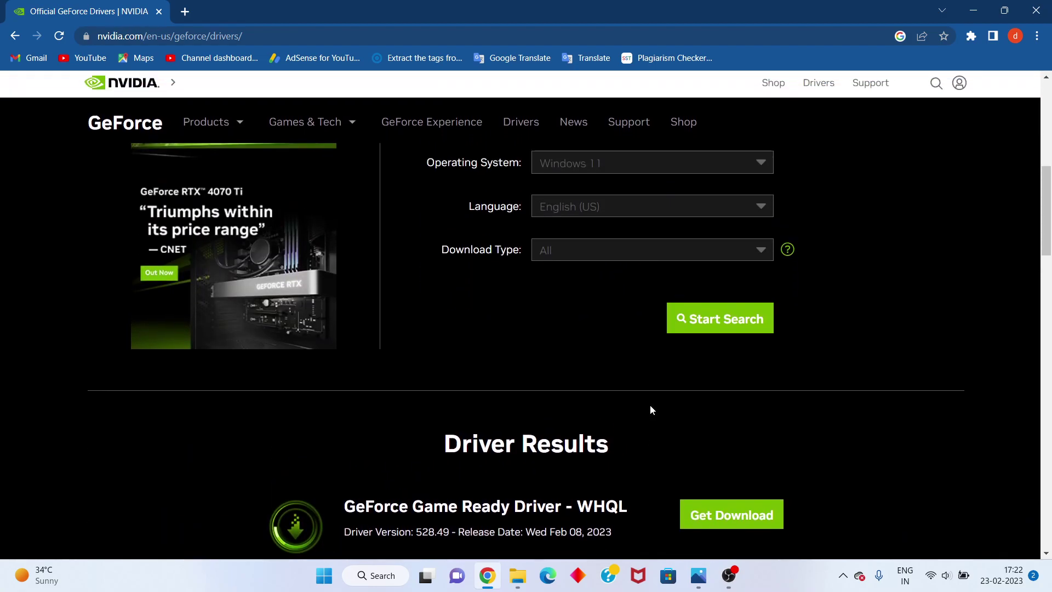
{"action": "left_click", "coordinate": [716, 325]}
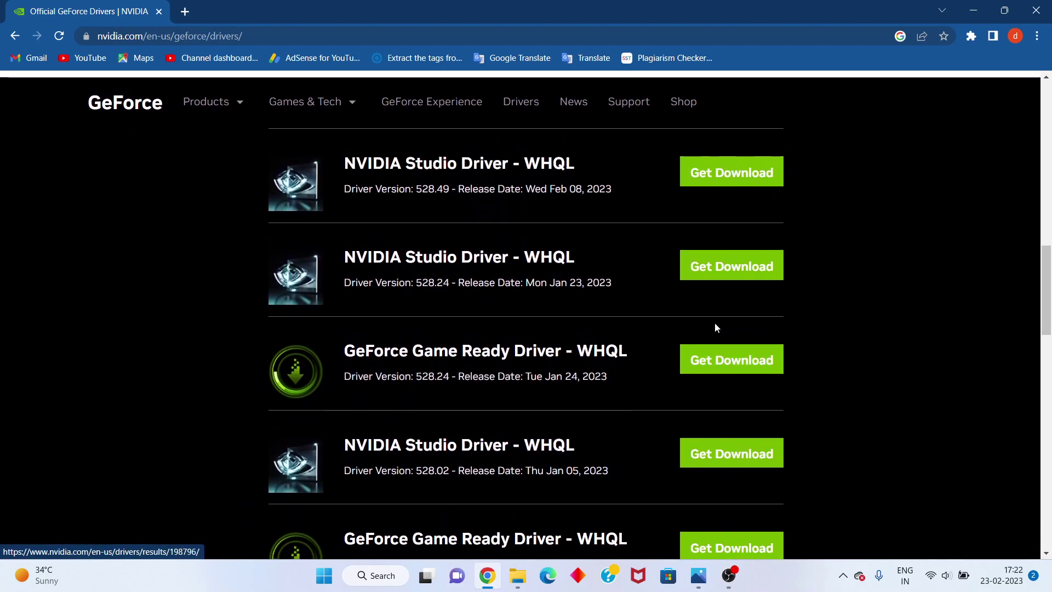
{"action": "scroll", "coordinate": [714, 322], "scroll_direction": "up", "scroll_amount": 2}
{"action": "scroll", "coordinate": [714, 322], "scroll_direction": "up", "scroll_amount": 1}
{"action": "scroll", "coordinate": [715, 323], "scroll_direction": "up", "scroll_amount": 1}
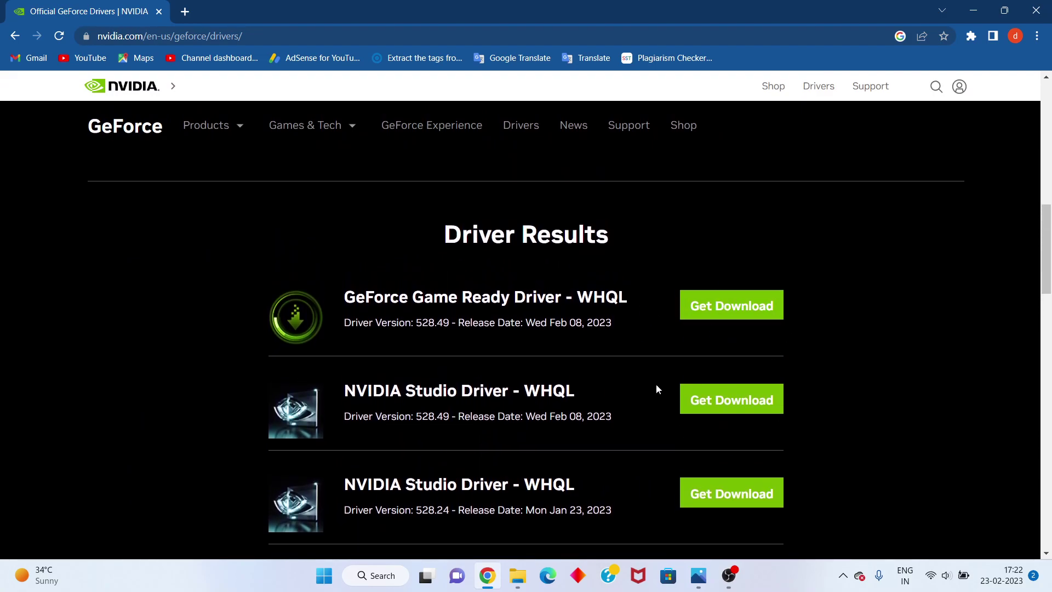
Step: Minimize Chrome, then open and dismiss the Start menu's power options, leaving the desktop clear
{"action": "left_click", "coordinate": [973, 10]}
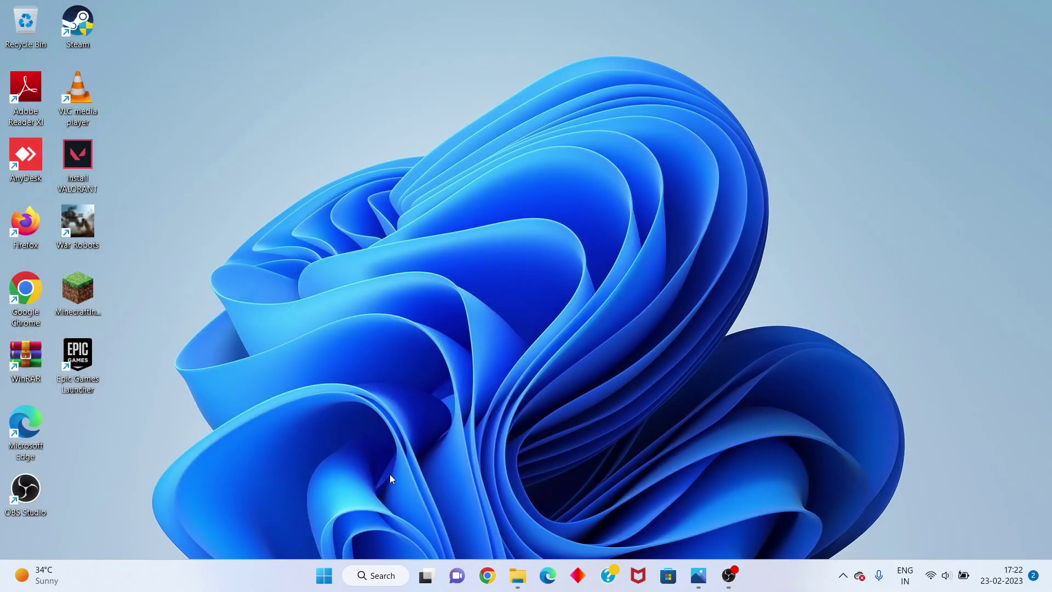
{"action": "left_click", "coordinate": [325, 582]}
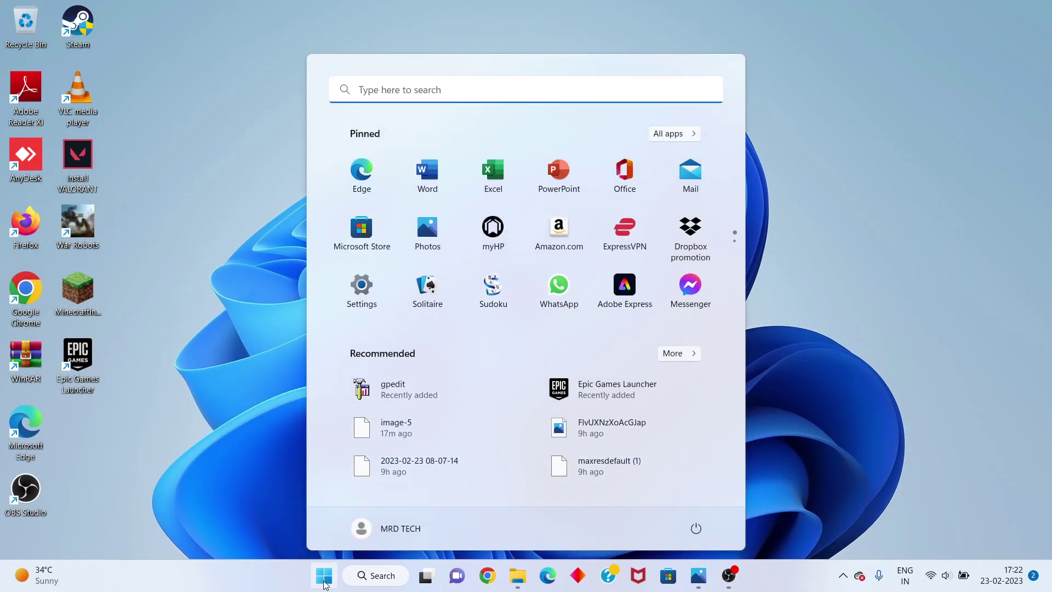
{"action": "left_click", "coordinate": [696, 528]}
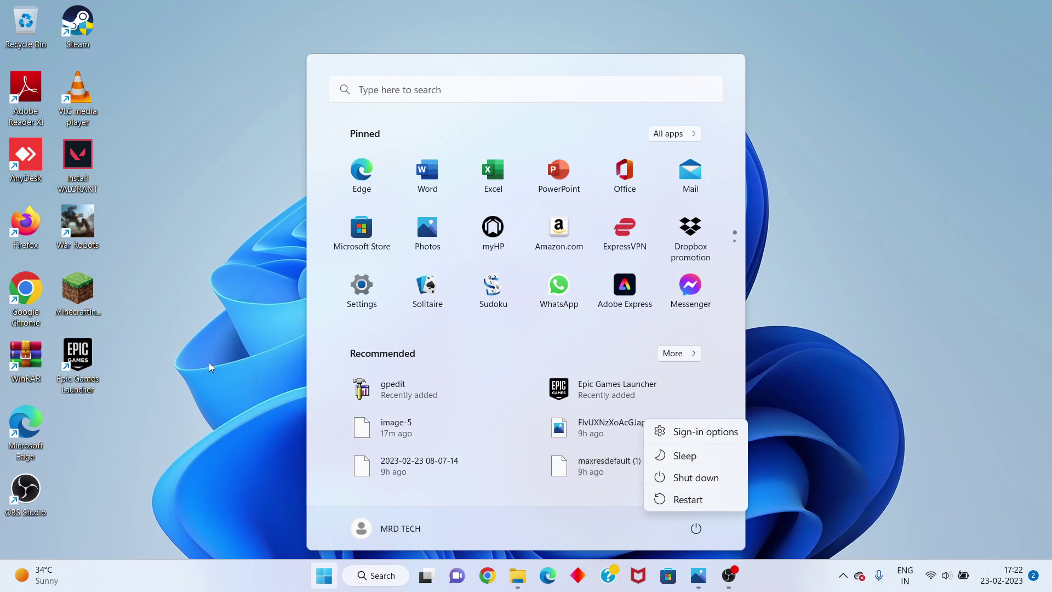
{"action": "key", "text": "Escape"}
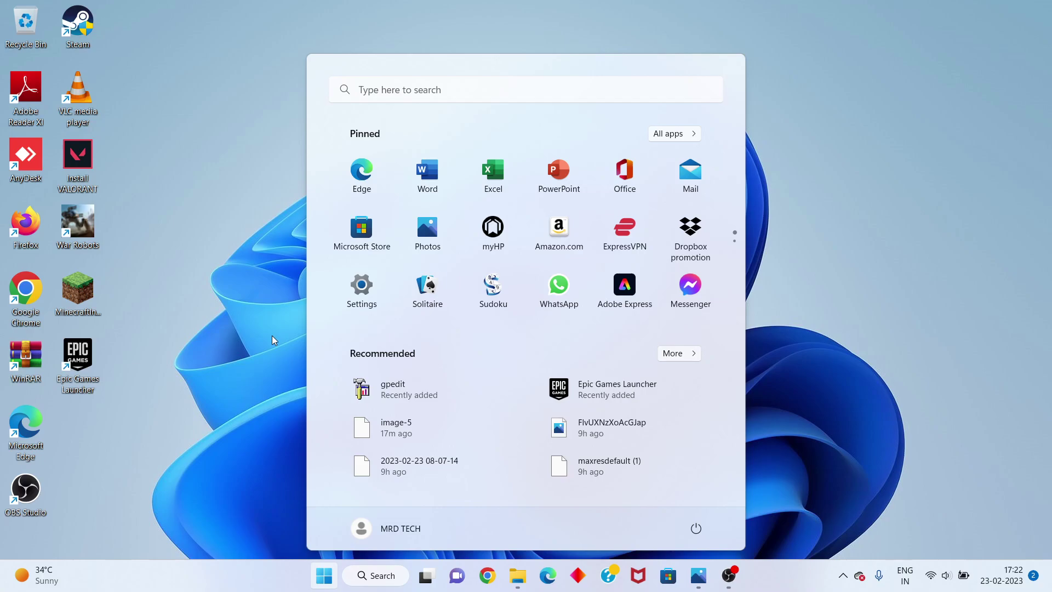
{"action": "left_click", "coordinate": [251, 337]}
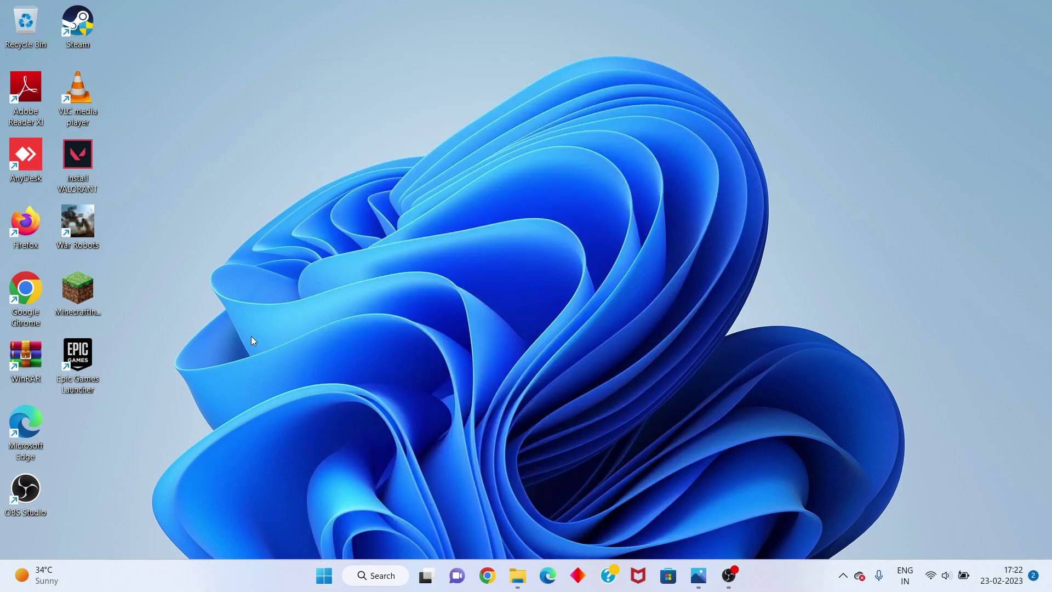